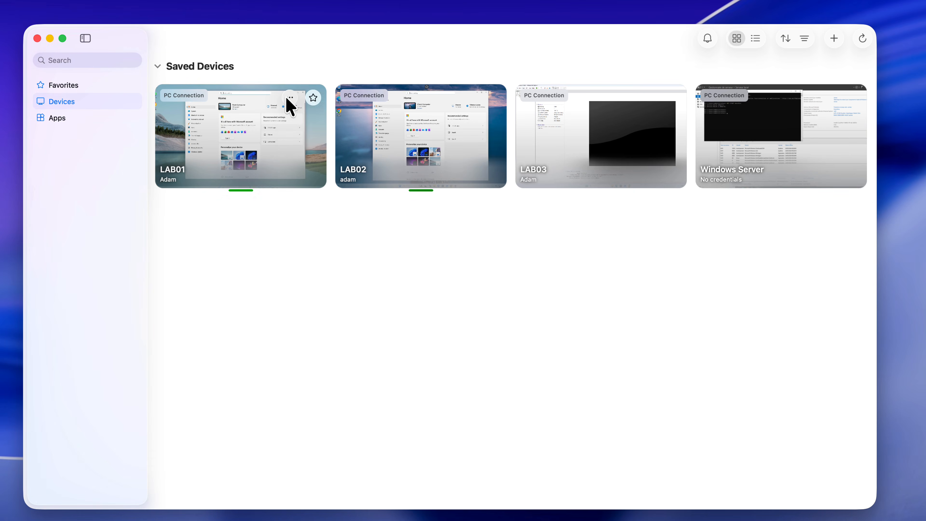
# Step: Open the configuration of the saved LAB01 device and select the address in its PC name setting
pyautogui.rightClick(287, 97)
pyautogui.click(308, 137)
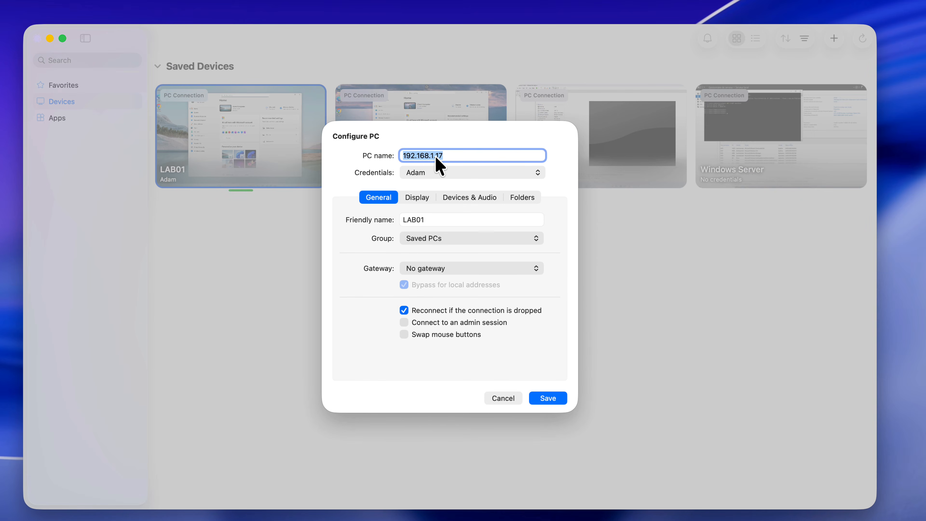
pyautogui.click(460, 155)
pyautogui.moveTo(463, 155); pyautogui.dragTo(395, 154)
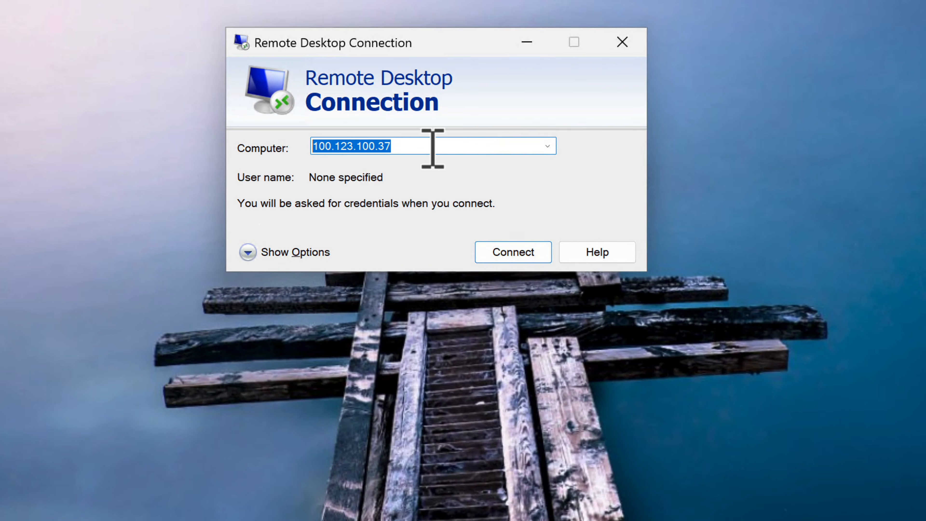
# Step: Connect to 100.123.100.37 with Remote Desktop Connection, entering the account user name and password and accepting the untrusted certificate
pyautogui.click(430, 145)
pyautogui.click(495, 251)
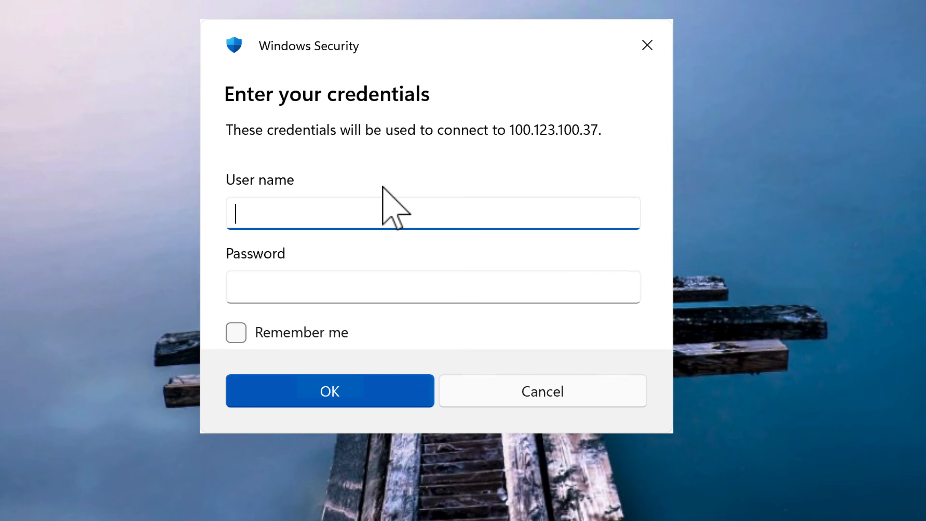
pyautogui.write('ad')
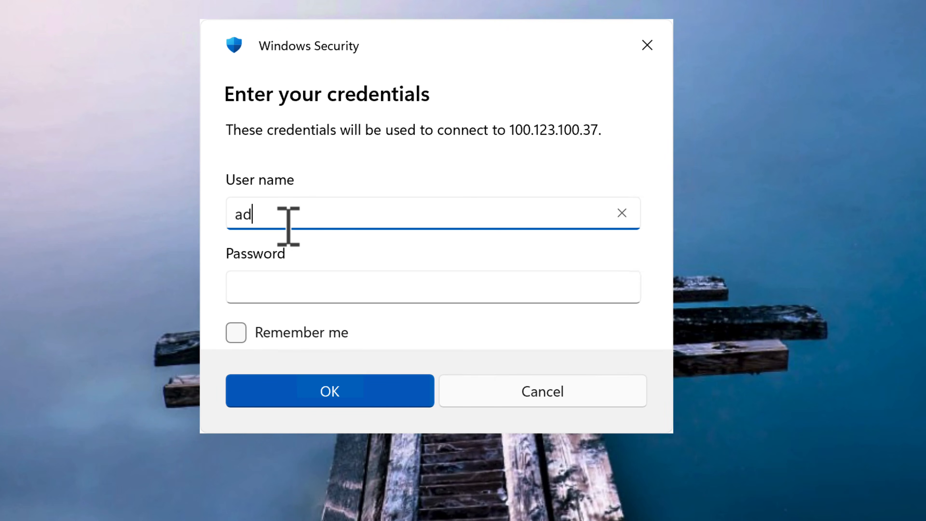
pyautogui.write('am')
pyautogui.press('Tab')
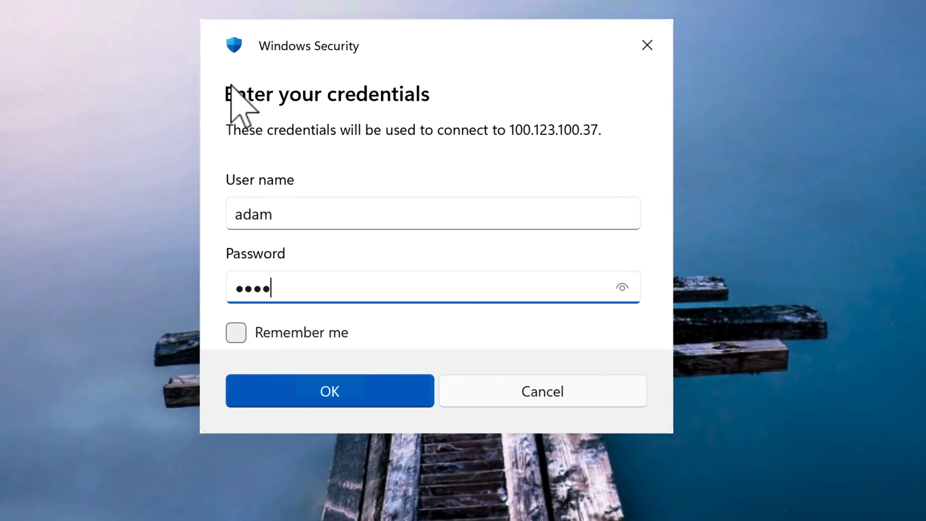
pyautogui.click(321, 403)
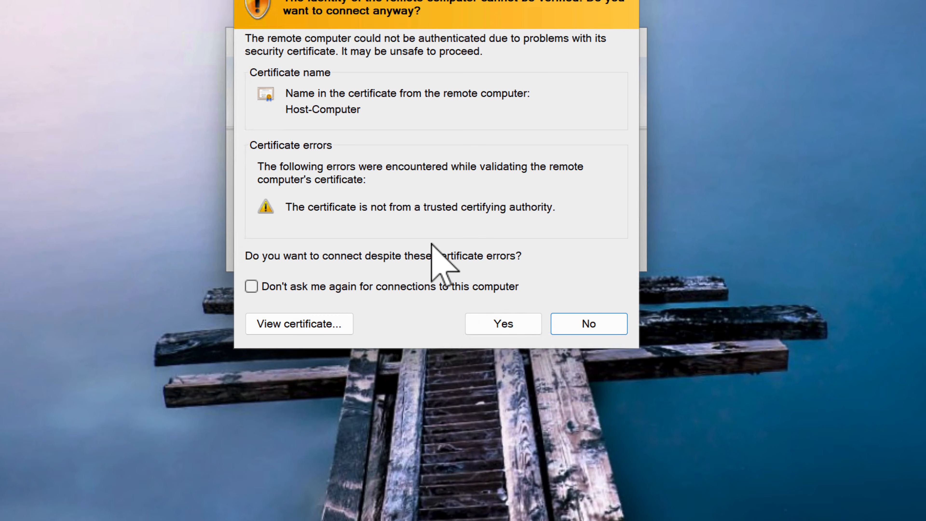
pyautogui.click(498, 324)
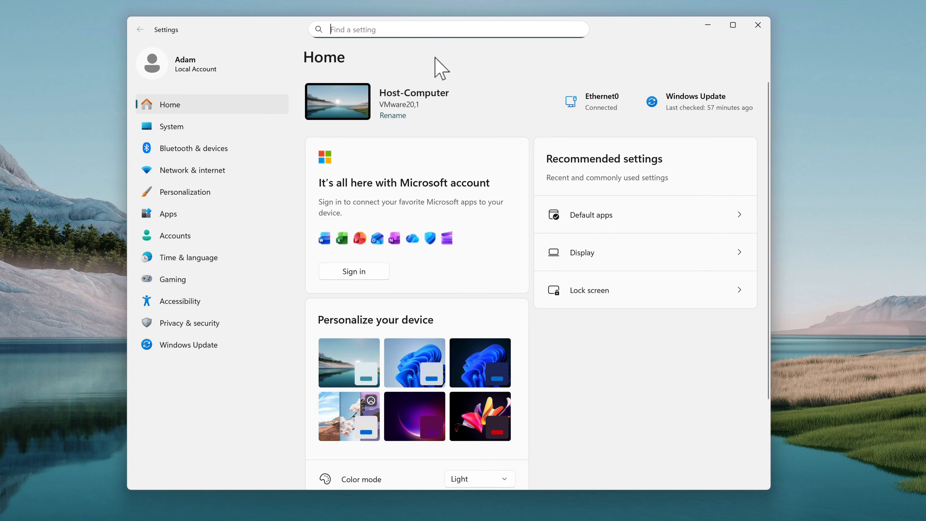
# Step: Enable Remote Desktop in the host computer's System settings and review the users allowed to connect remotely
pyautogui.click(448, 60)
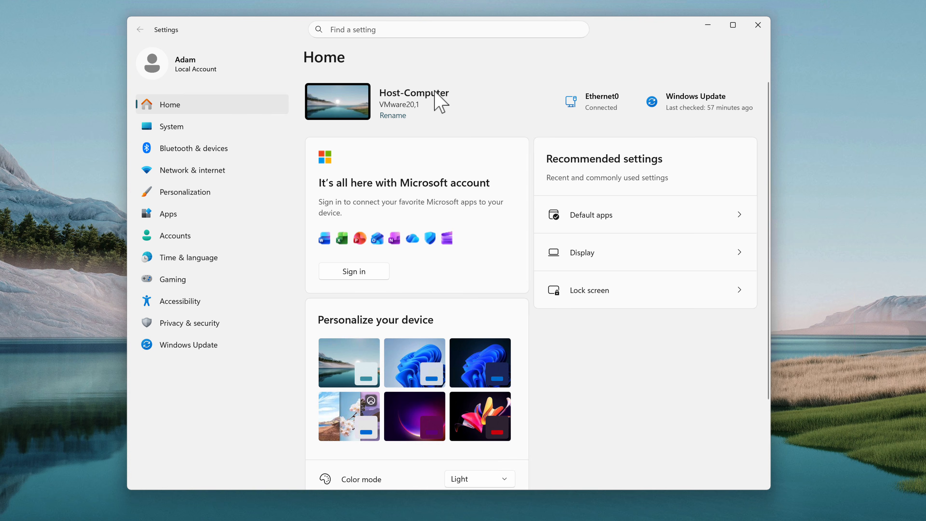
pyautogui.click(185, 128)
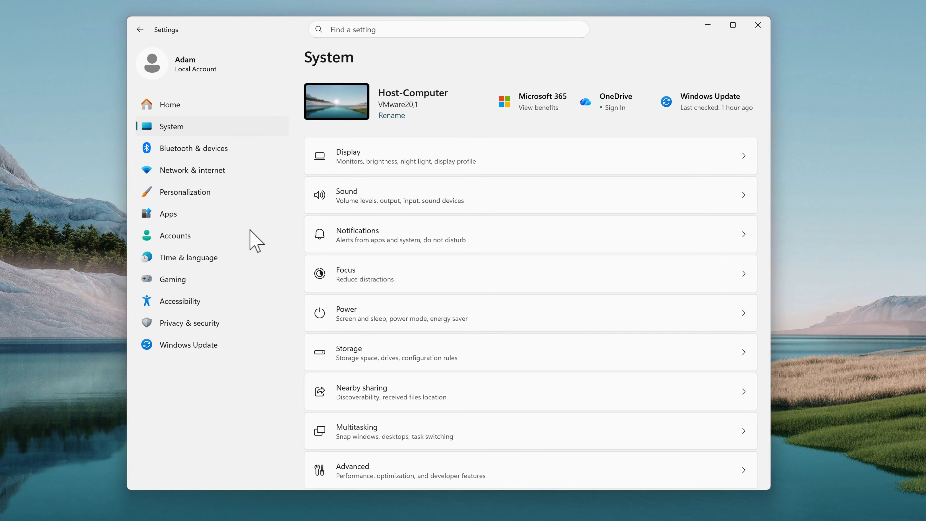
pyautogui.scroll(-5, 474, 325)
pyautogui.click(395, 353)
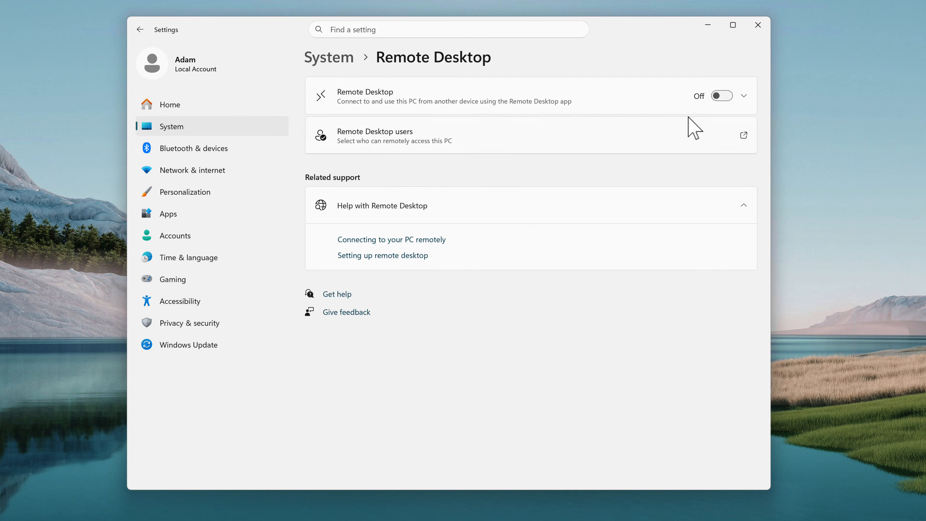
pyautogui.click(720, 99)
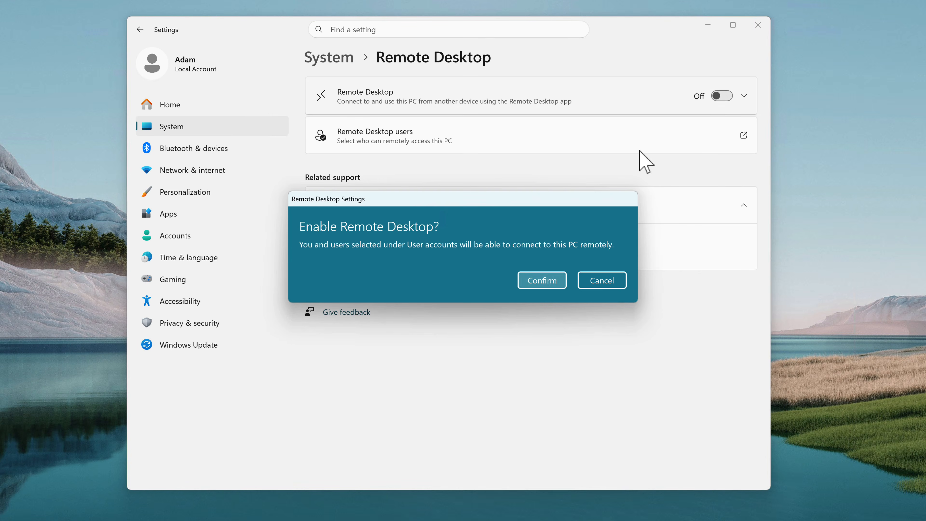
pyautogui.click(537, 280)
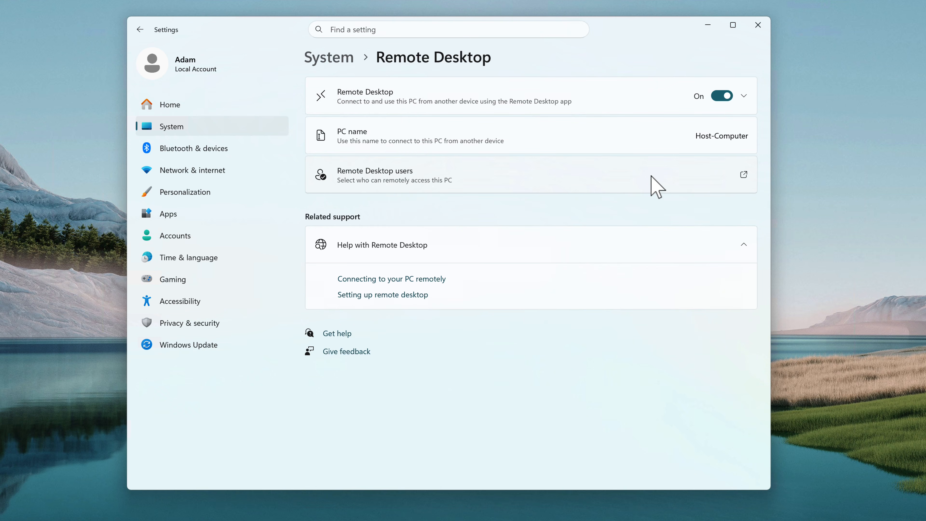
pyautogui.click(738, 178)
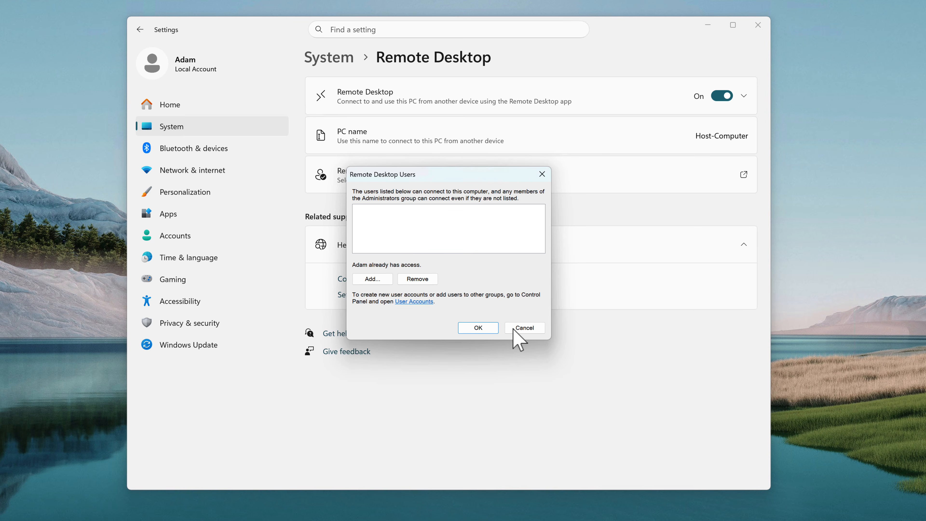
pyautogui.click(478, 328)
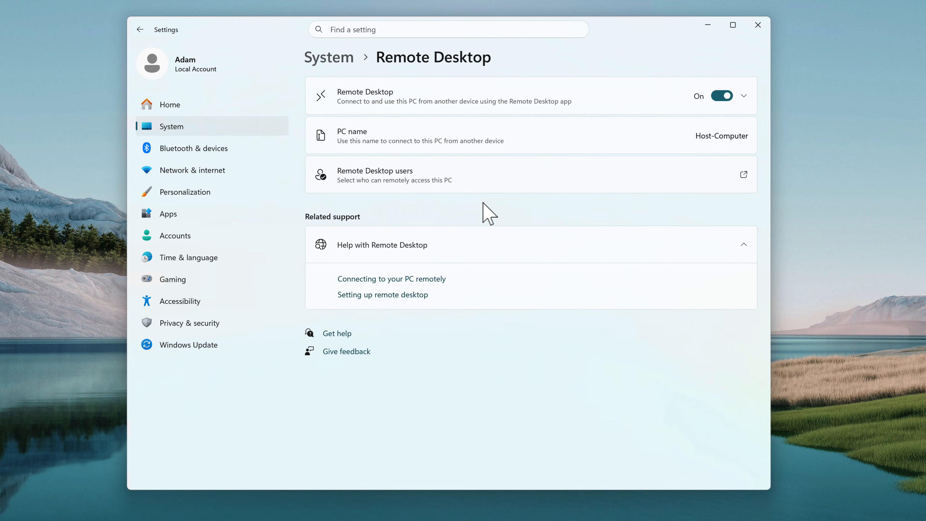
# Step: Create a sign-in password with a hint for the local account, and open the account's Your info page
pyautogui.click(209, 239)
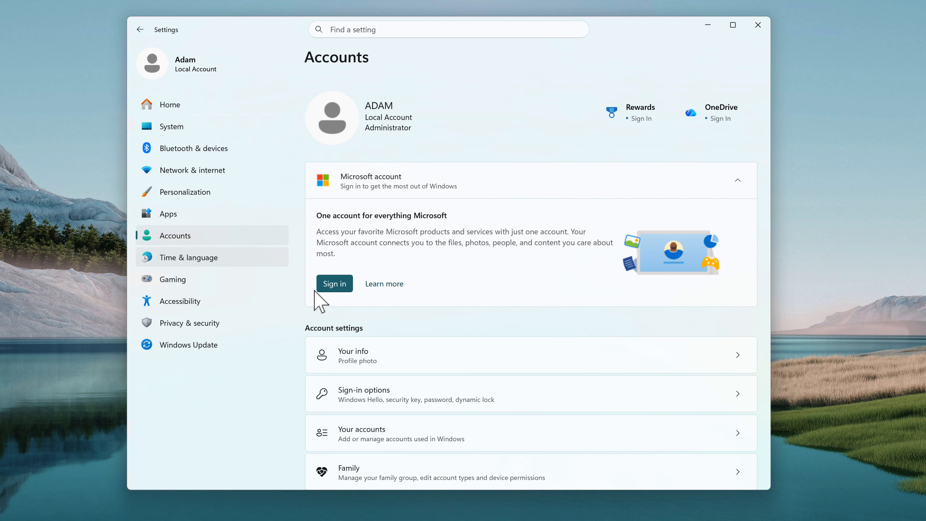
pyautogui.click(392, 393)
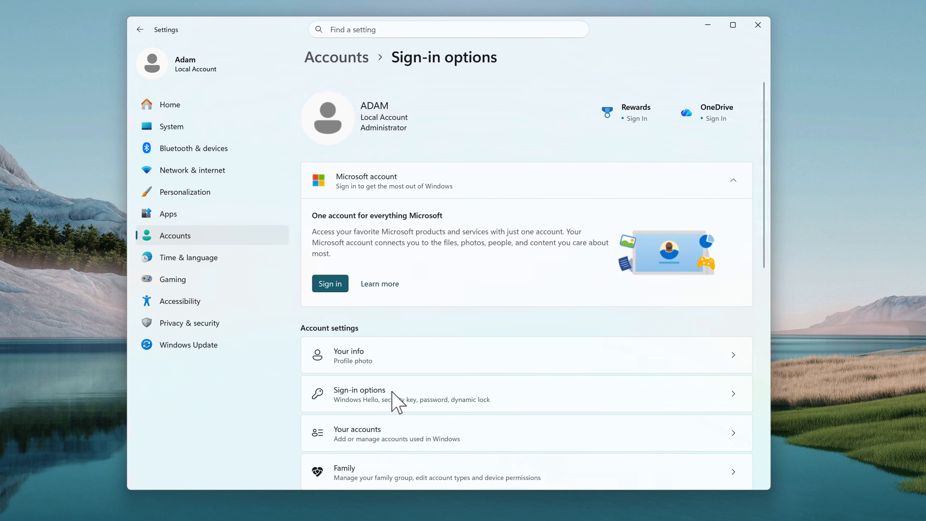
pyautogui.click(381, 281)
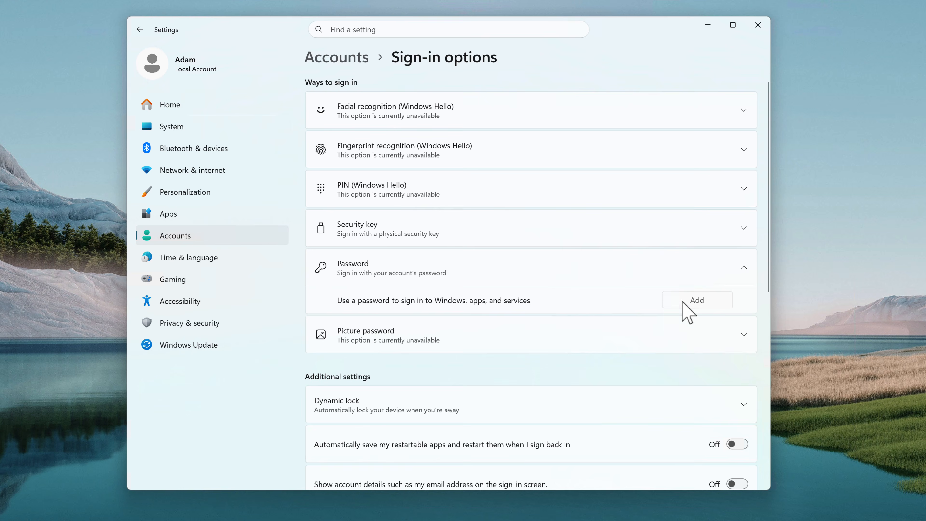
pyautogui.click(685, 301)
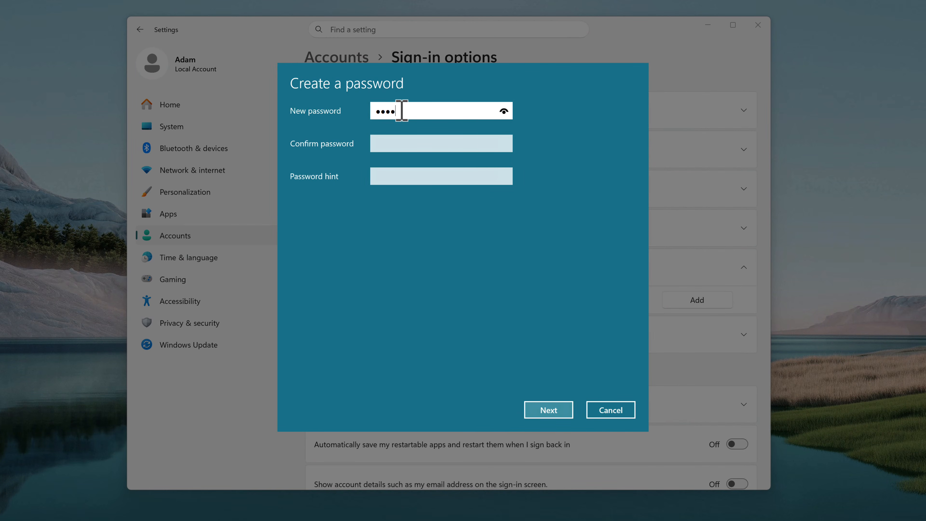
pyautogui.press('Tab')
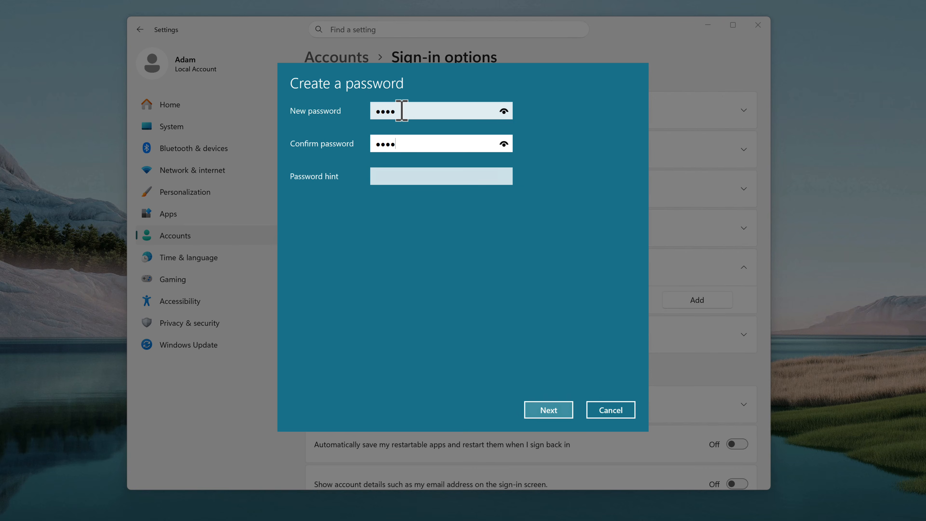
pyautogui.click(403, 178)
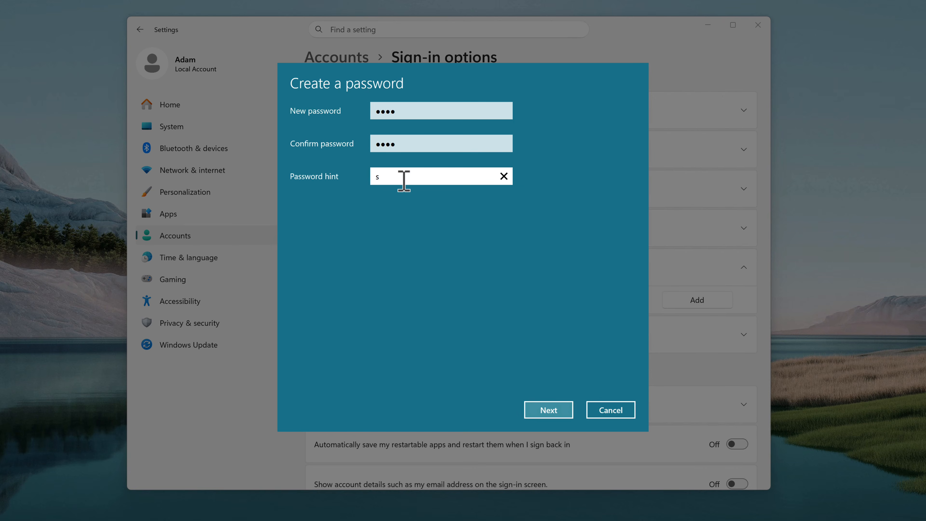
pyautogui.click(540, 411)
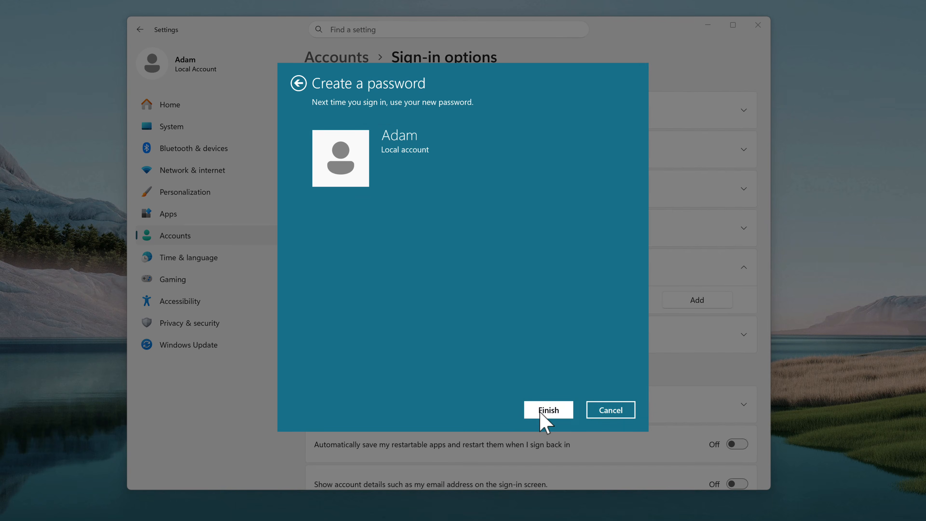
pyautogui.click(540, 413)
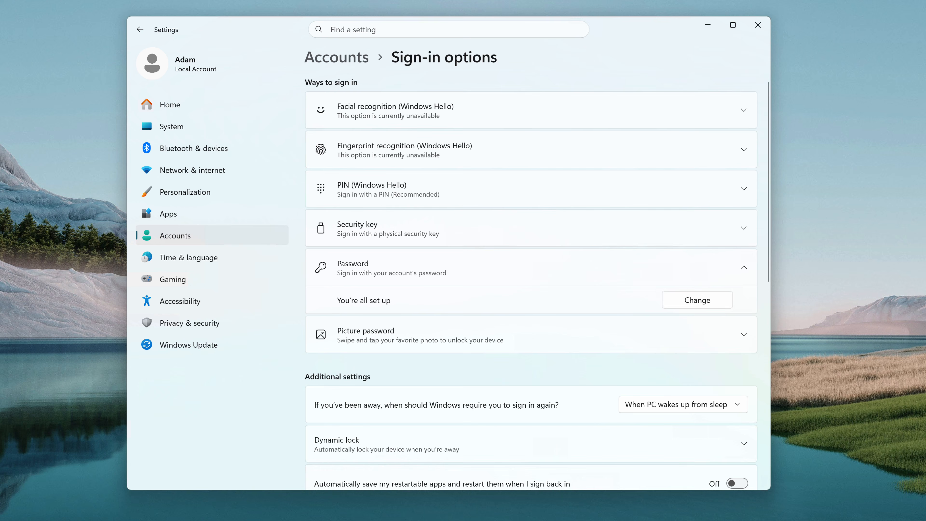
pyautogui.click(203, 243)
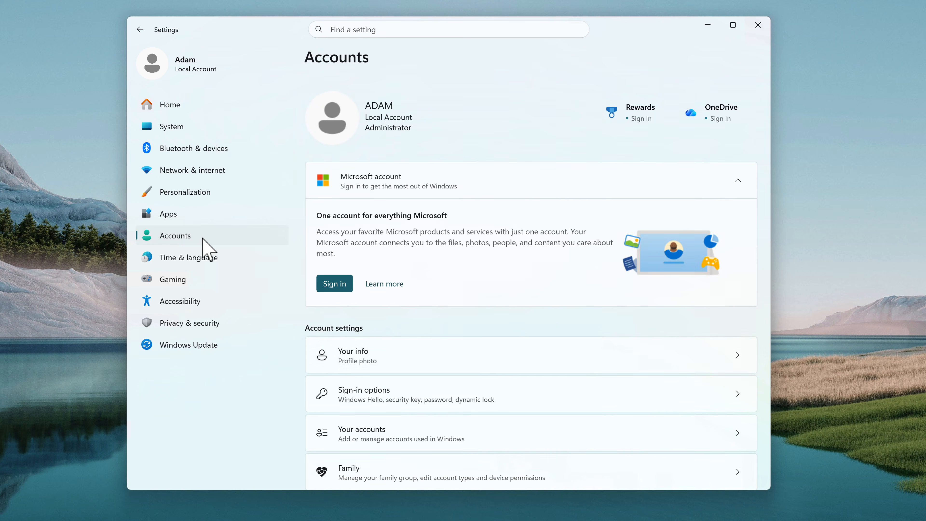
pyautogui.click(386, 352)
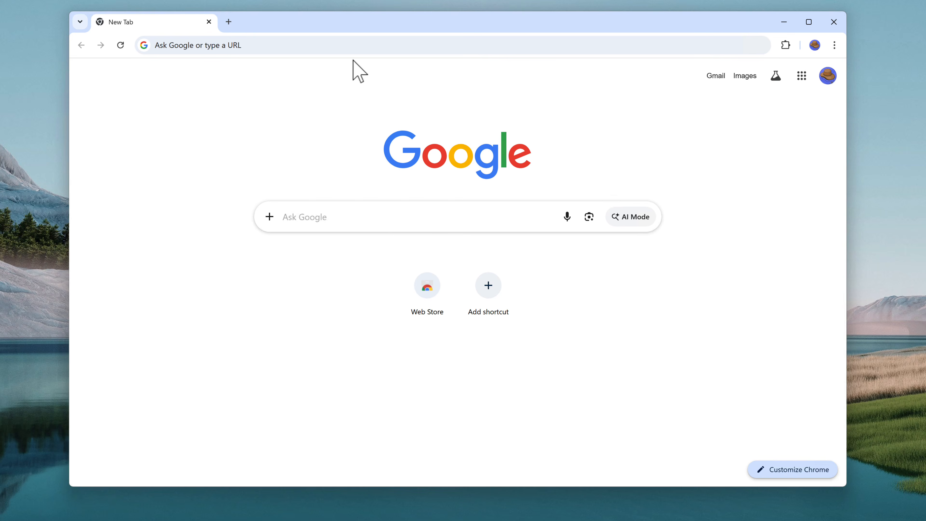
# Step: Go to tailscale.com in Chrome and download the Tailscale installer for Windows
pyautogui.click(356, 46)
pyautogui.write('tailscale.com')
pyautogui.press('Return')
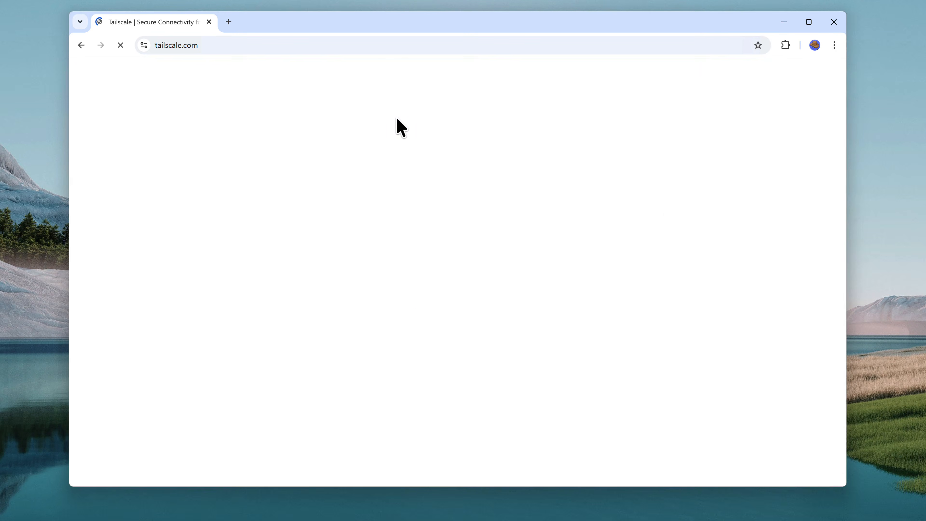
pyautogui.scroll(-3, 602, 310)
pyautogui.scroll(3, 605, 304)
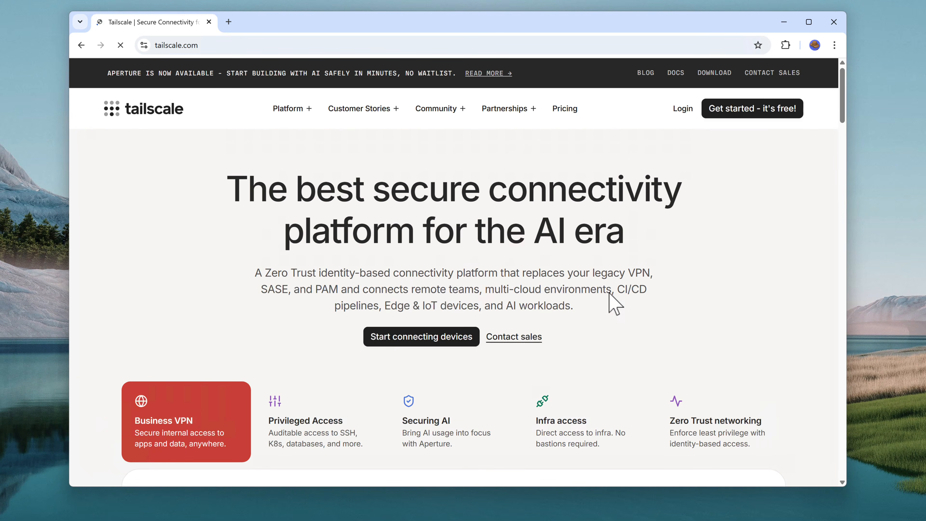
pyautogui.click(715, 82)
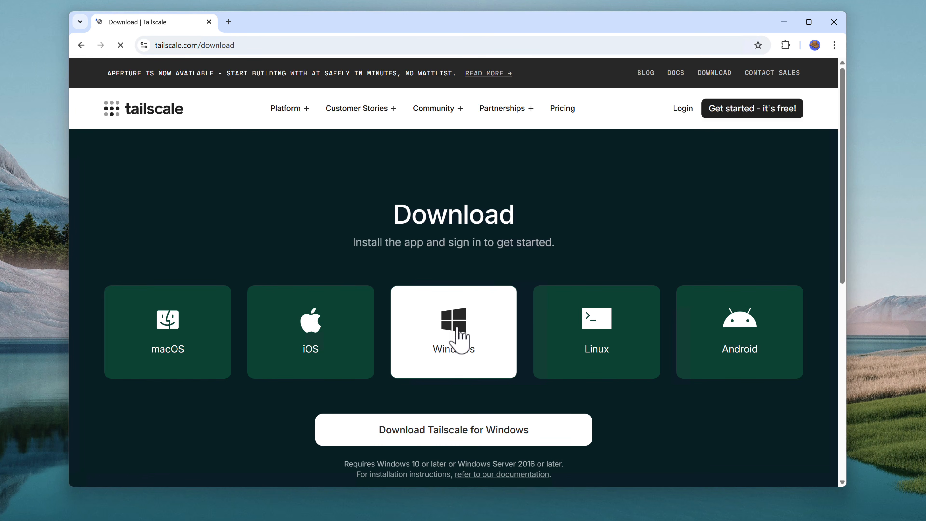
pyautogui.click(450, 431)
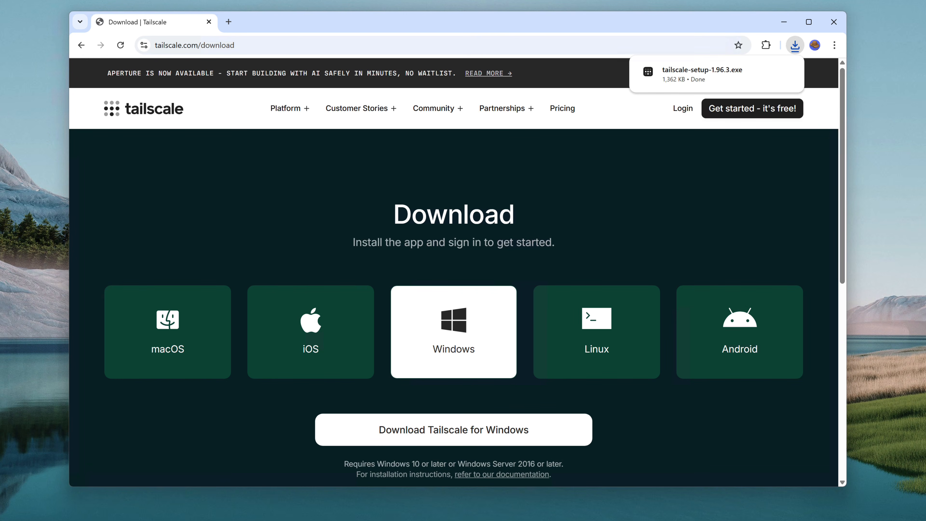
# Step: Run the downloaded tailscale-setup-1.96.3 installer, agree to the license terms and install Tailscale
pyautogui.click(769, 80)
pyautogui.click(783, 22)
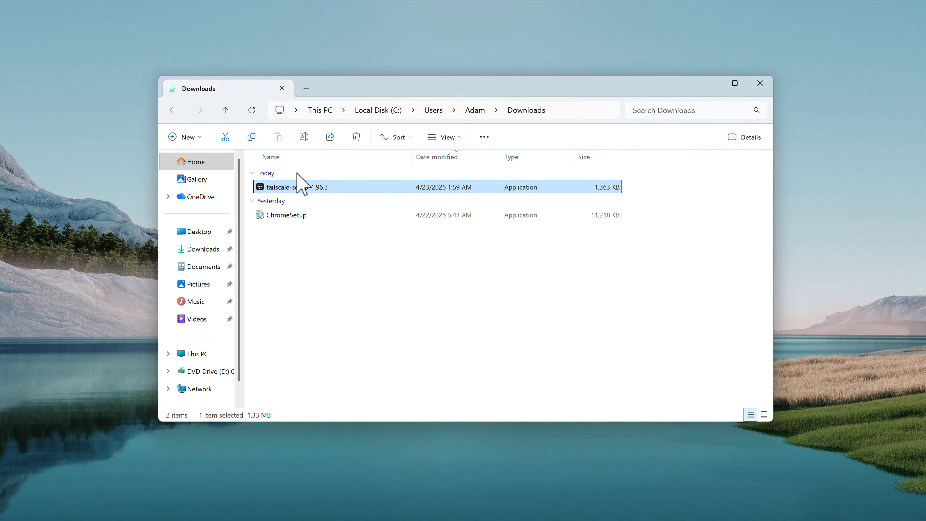
pyautogui.doubleClick(323, 187)
pyautogui.click(761, 84)
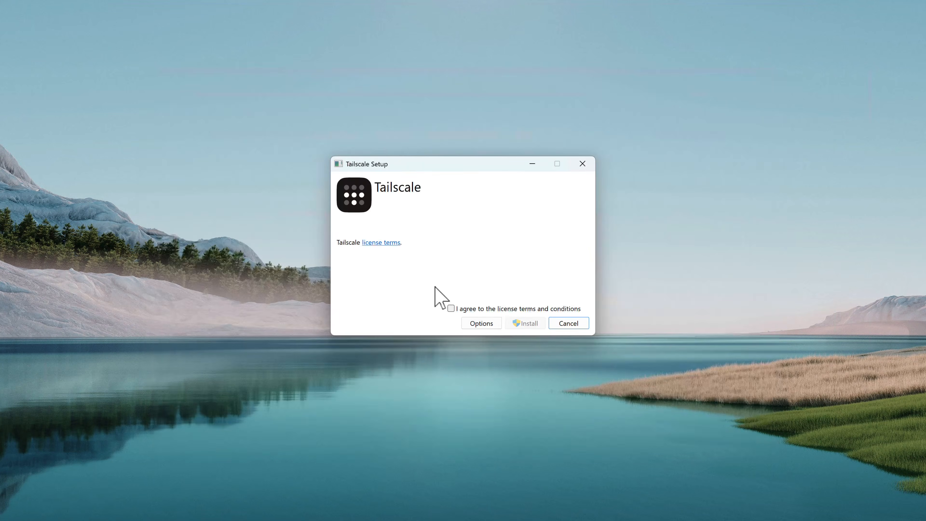
pyautogui.click(452, 309)
pyautogui.click(527, 323)
pyautogui.click(409, 346)
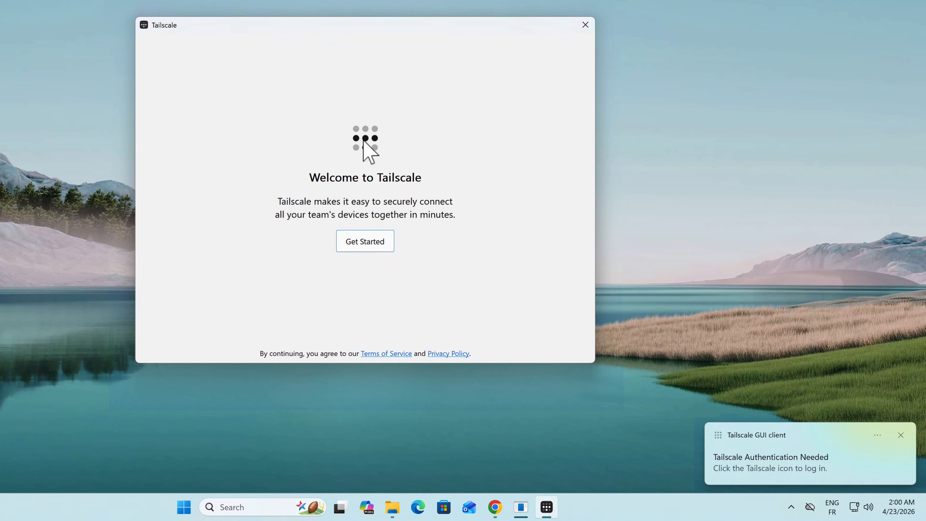
# Step: Start the Tailscale setup and sign up for a new account using the saved Google account
pyautogui.click(359, 245)
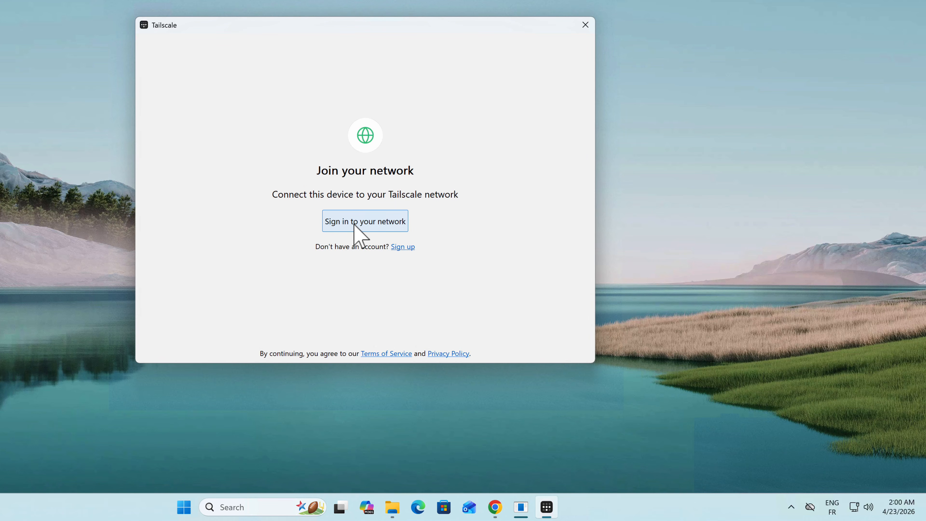
pyautogui.click(403, 246)
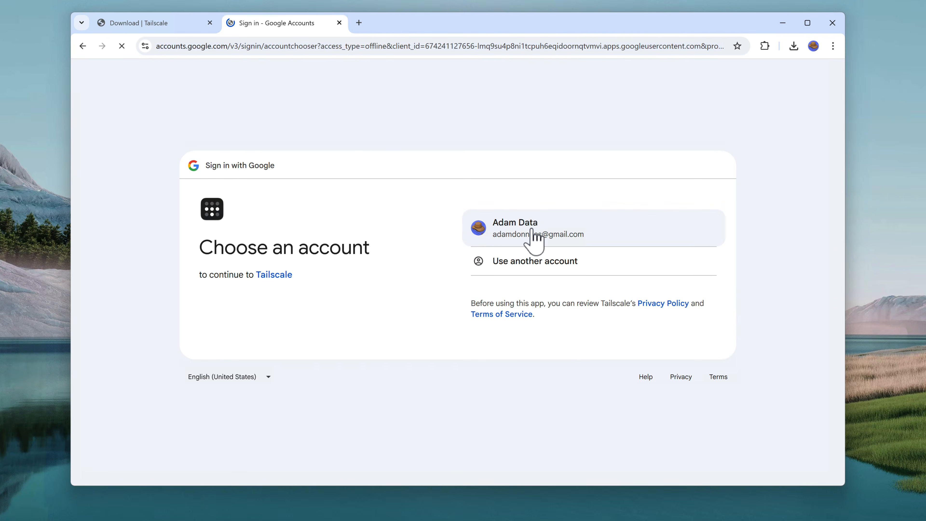
pyautogui.click(532, 234)
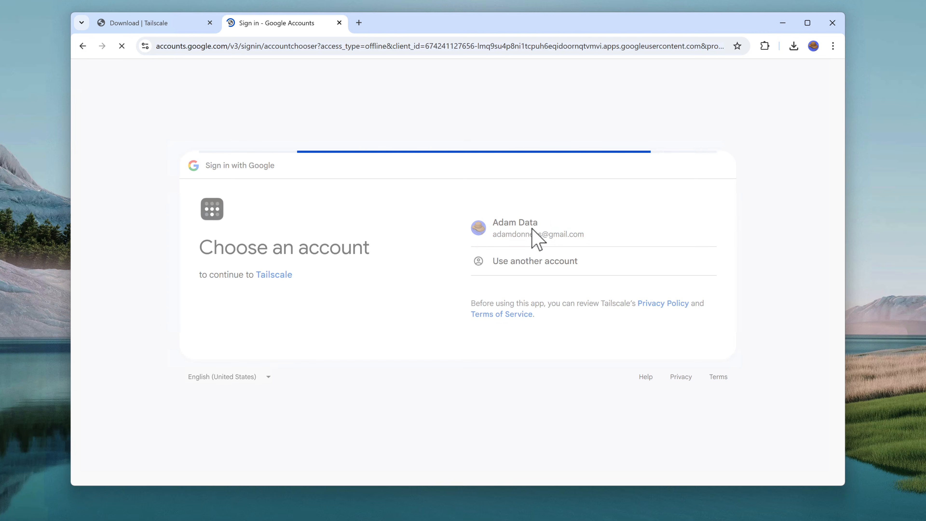
pyautogui.click(651, 377)
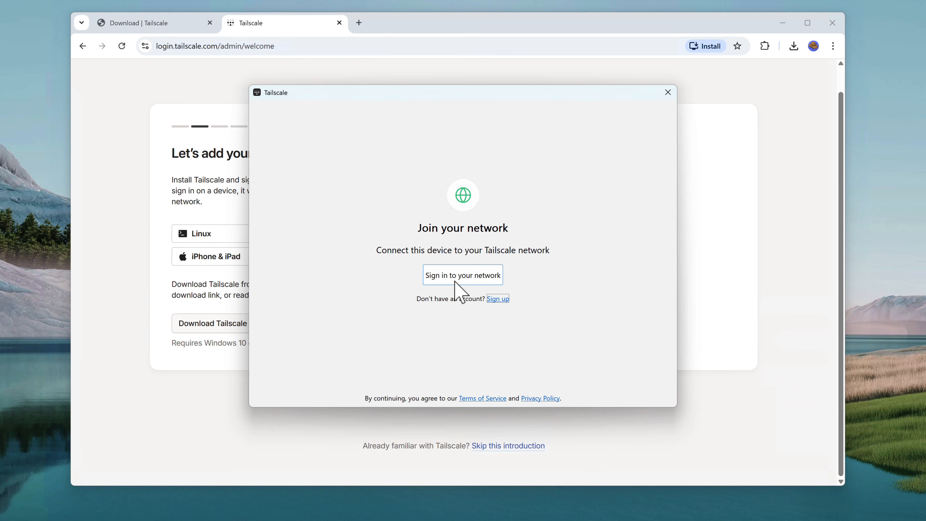
# Step: Sign in to the Tailscale network and connect the device Host-Computer to the account's tailnet
pyautogui.click(454, 276)
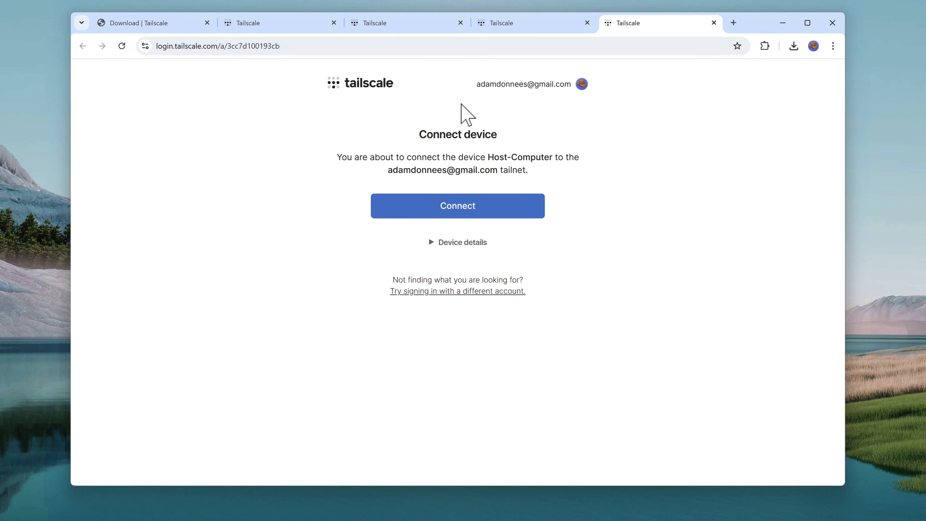
pyautogui.click(450, 207)
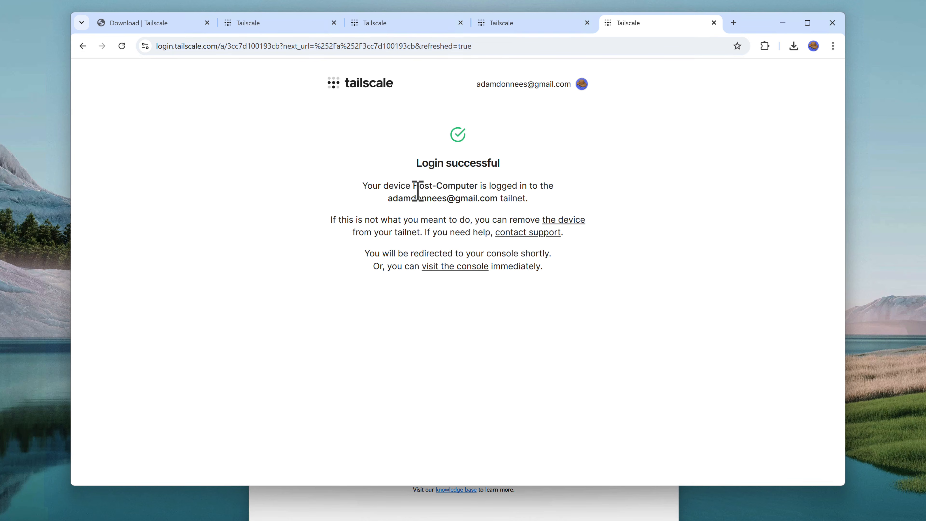
pyautogui.moveTo(418, 190); pyautogui.dragTo(477, 188)
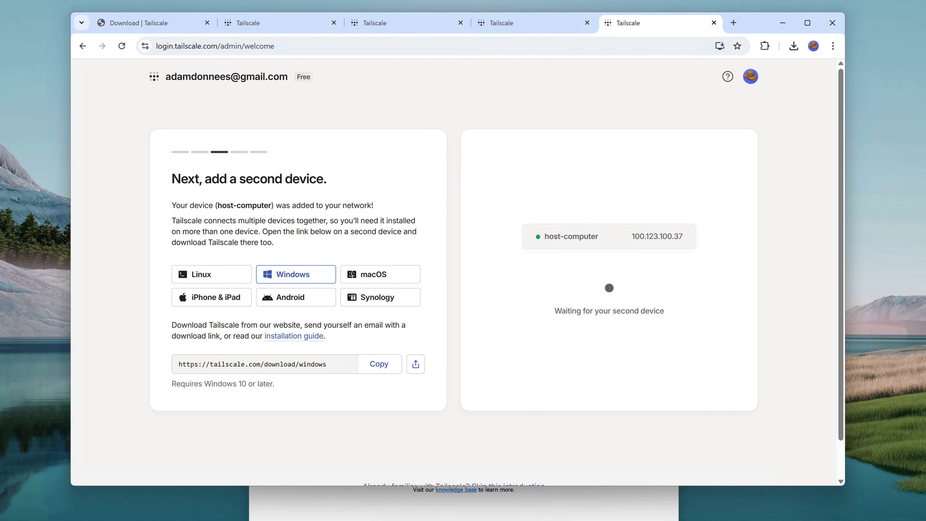
pyautogui.moveTo(544, 239); pyautogui.dragTo(601, 241)
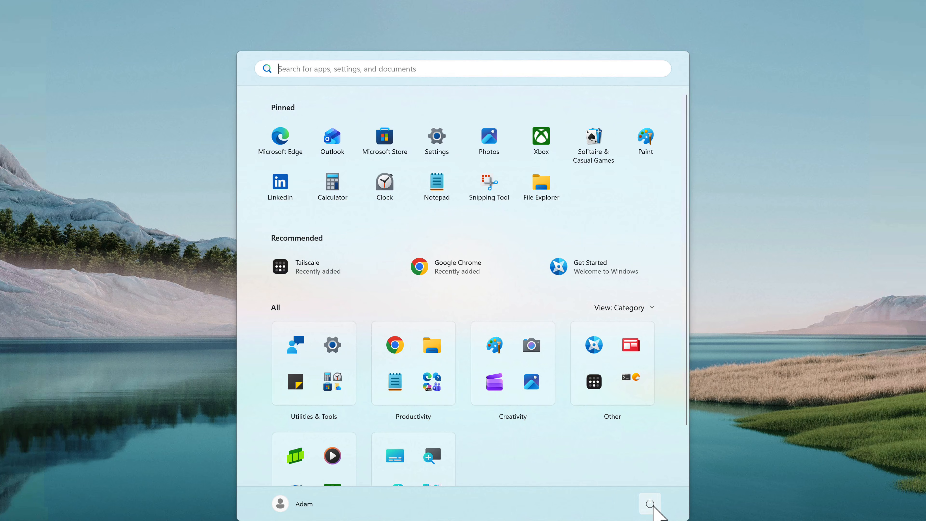
# Step: Restart the host computer and launch Tailscale after searching Windows for "tail"
pyautogui.click(650, 504)
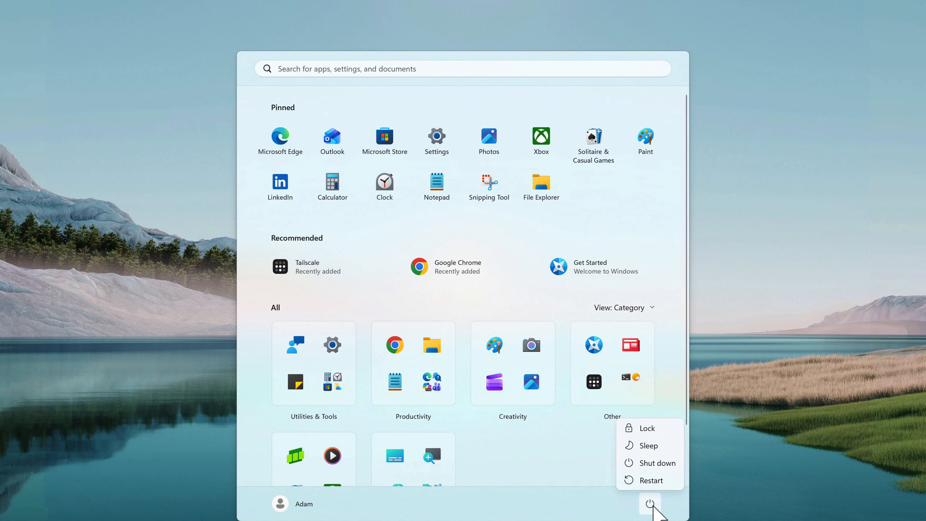
pyautogui.click(651, 481)
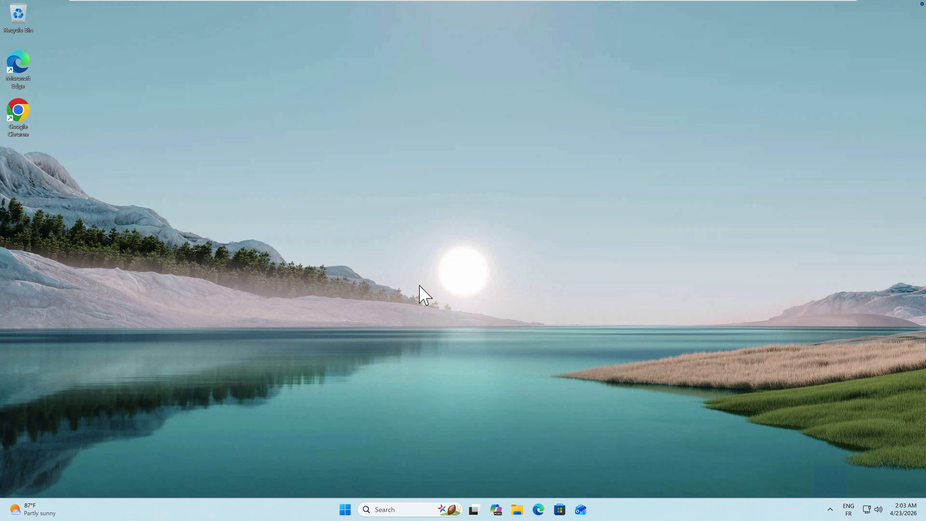
pyautogui.click(388, 507)
pyautogui.write('tail')
pyautogui.click(440, 143)
# Step: Check Tailscale's connection status and this device's address from its system tray icon
pyautogui.click(814, 509)
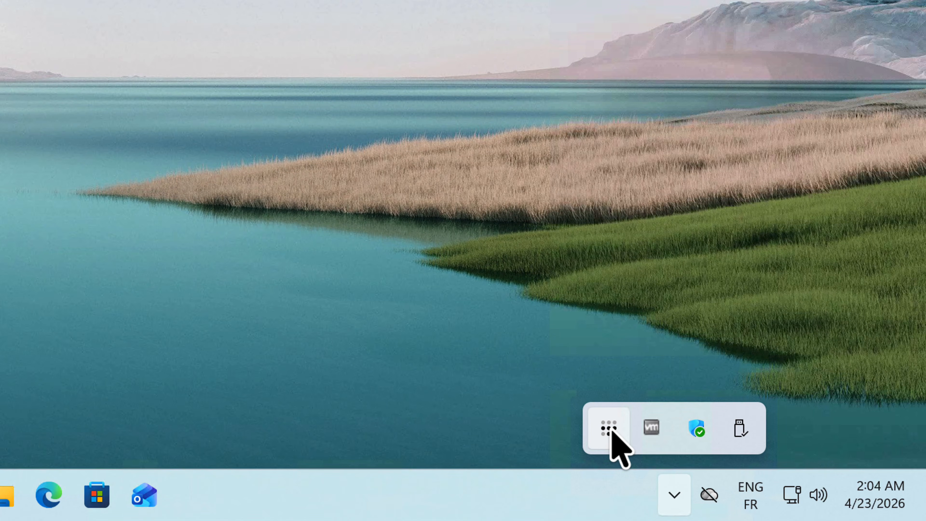
pyautogui.click(612, 431)
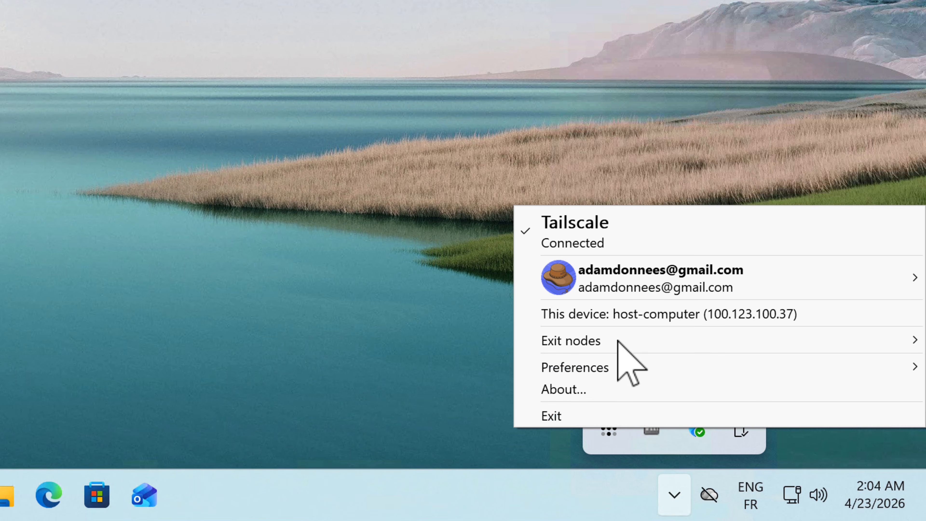
pyautogui.click(621, 316)
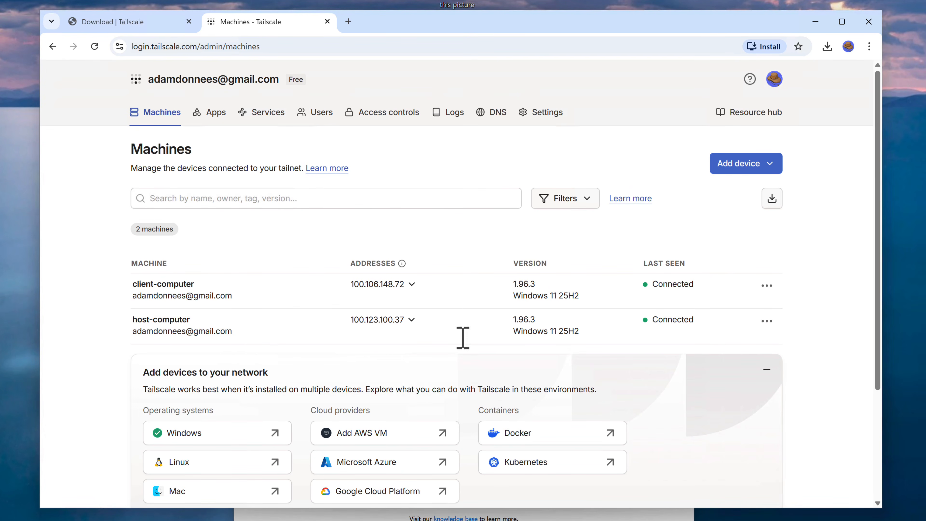
# Step: On the client computer, go to tailscale.com in Chrome and download the Tailscale installer for Windows
pyautogui.moveTo(465, 321)
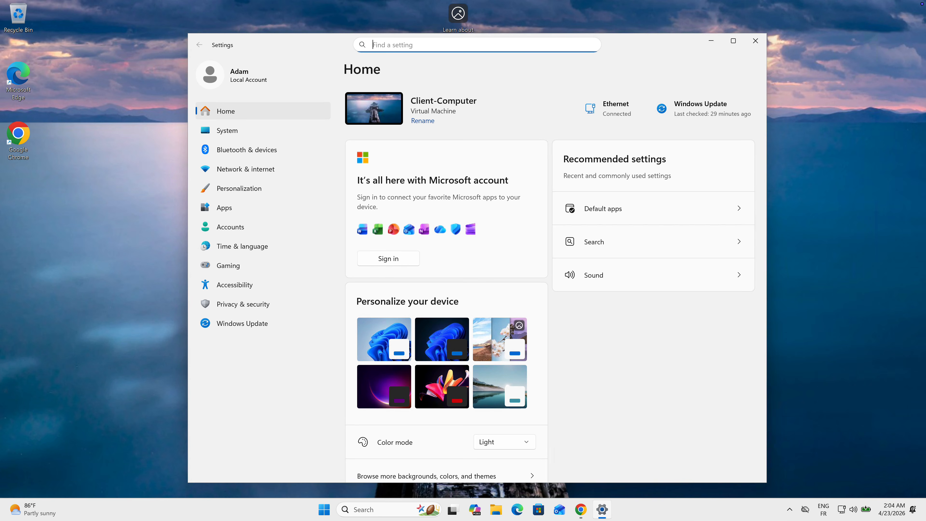
pyautogui.write('ta')
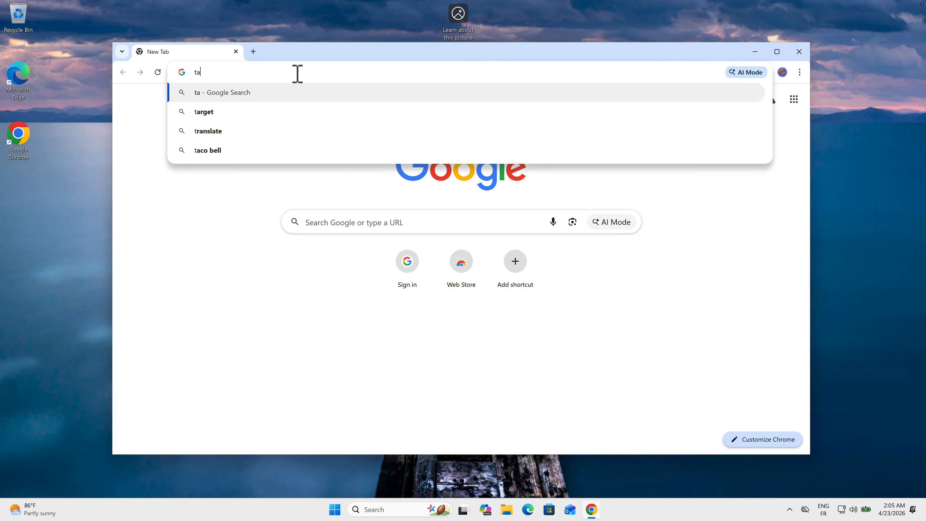
pyautogui.write('islscale.com')
pyautogui.press('Return')
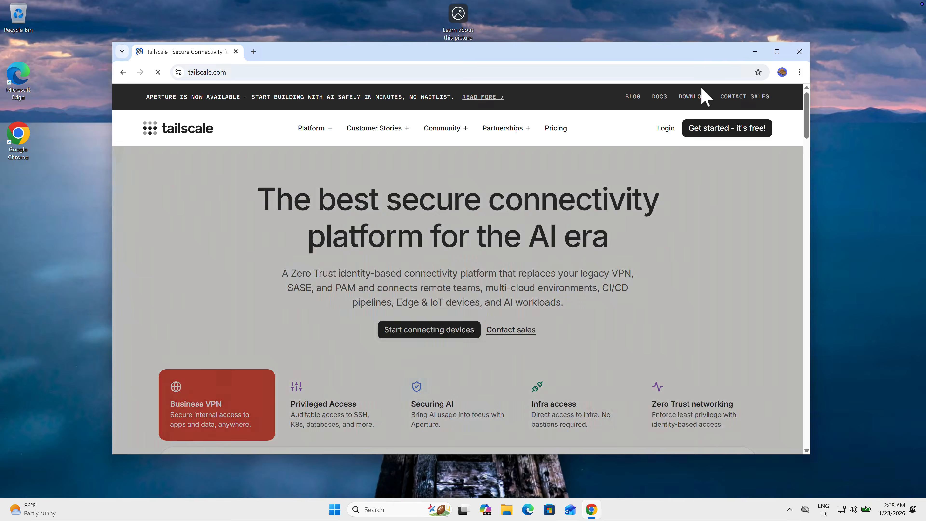
pyautogui.click(694, 96)
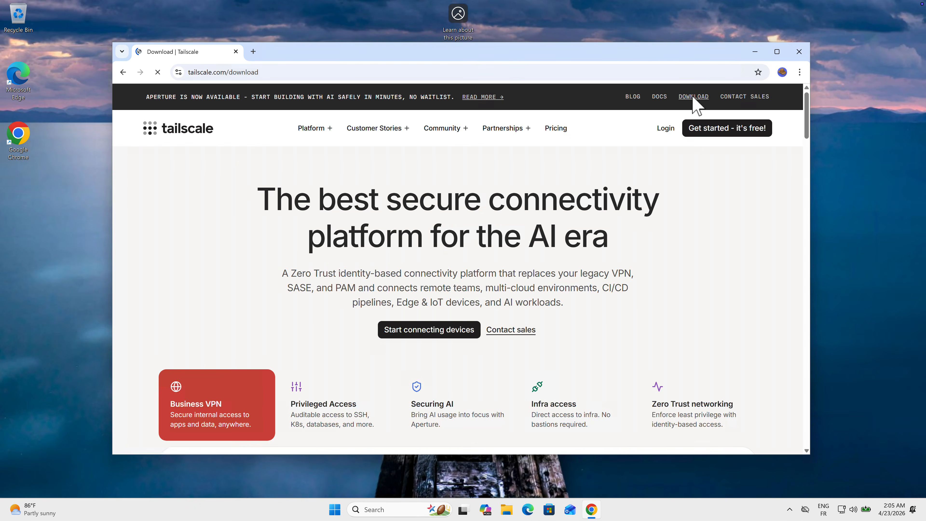
pyautogui.click(466, 415)
# Step: Run tailscale-setup-1.96.3 from the Downloads folder, install Tailscale on the client computer, and minimize the folder window
pyautogui.moveTo(694, 92)
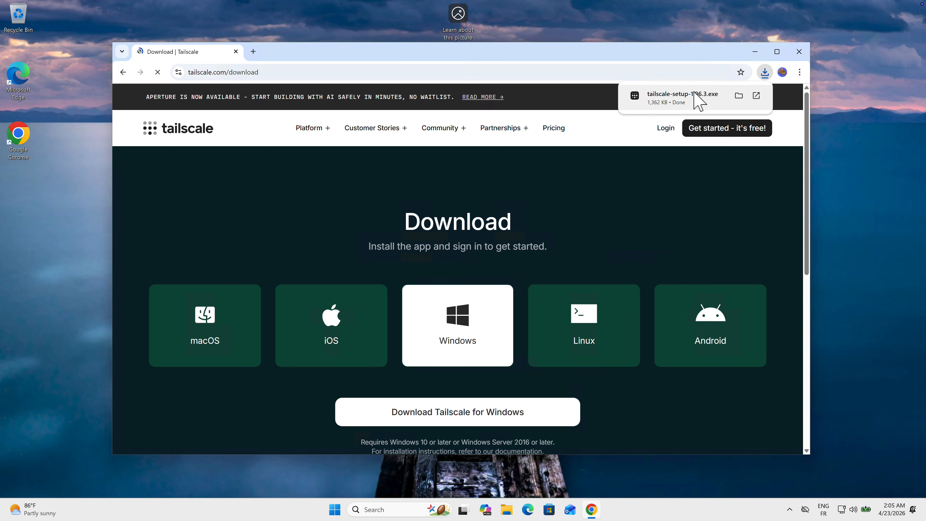
pyautogui.click(738, 93)
pyautogui.doubleClick(344, 195)
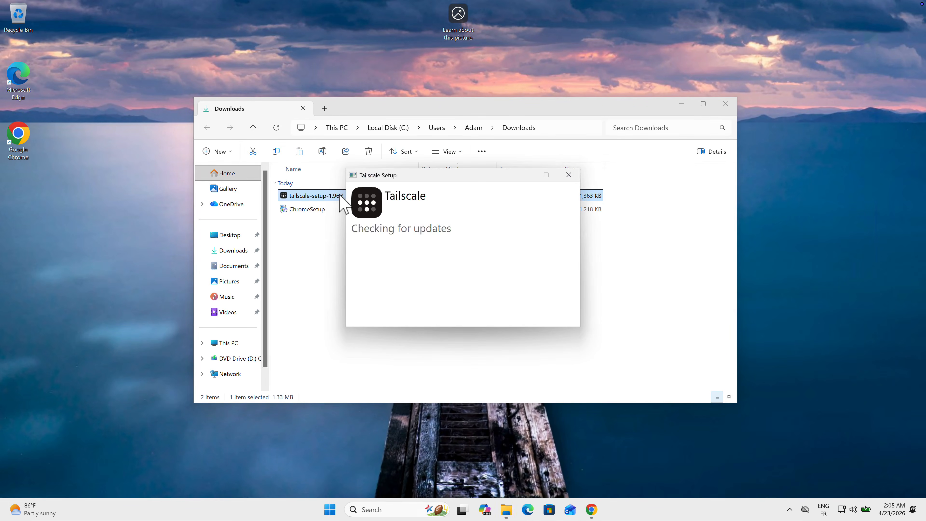
pyautogui.click(452, 303)
pyautogui.click(518, 316)
pyautogui.click(412, 336)
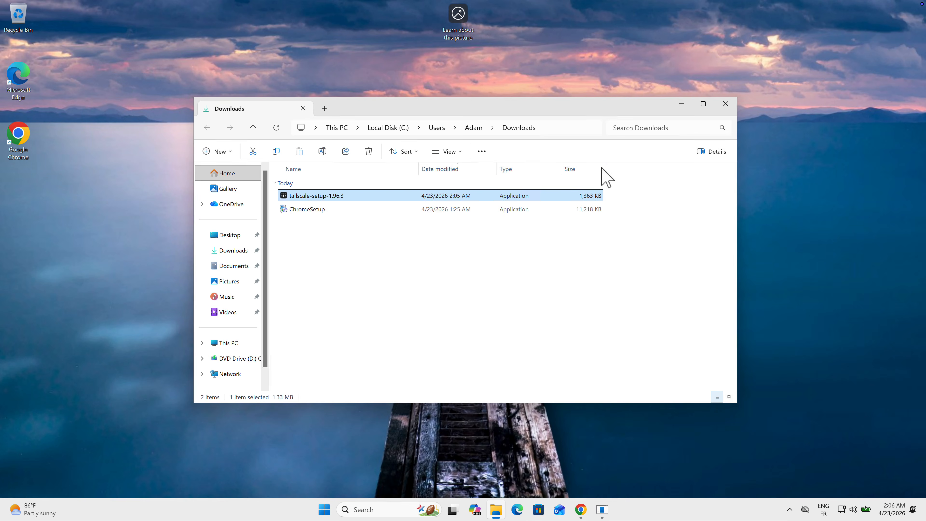
pyautogui.click(681, 105)
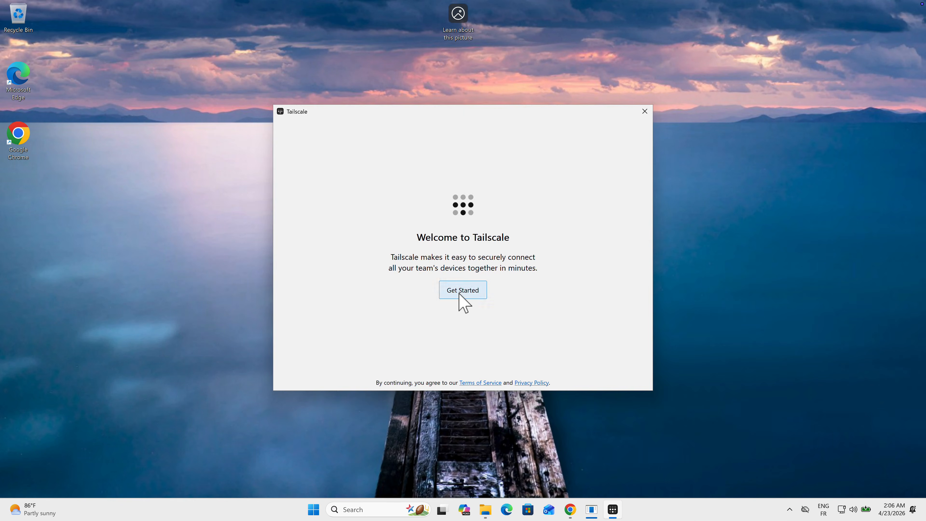
# Step: Start the Tailscale setup on the client computer and sign in to the network with the Google account
pyautogui.click(461, 292)
pyautogui.click(459, 273)
pyautogui.click(453, 258)
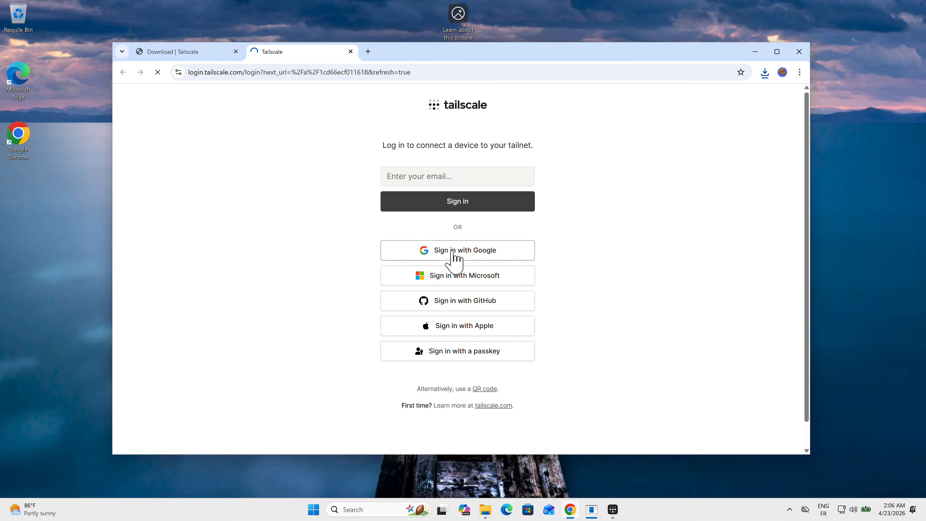
pyautogui.click(528, 228)
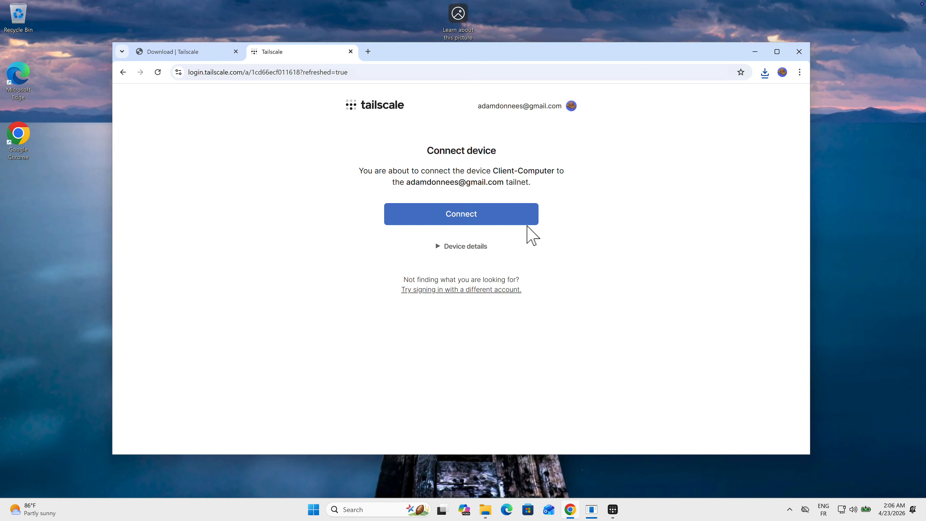
# Step: Connect the device Client-Computer to the account's tailnet and open the Tailscale admin console
pyautogui.moveTo(494, 171); pyautogui.dragTo(555, 171)
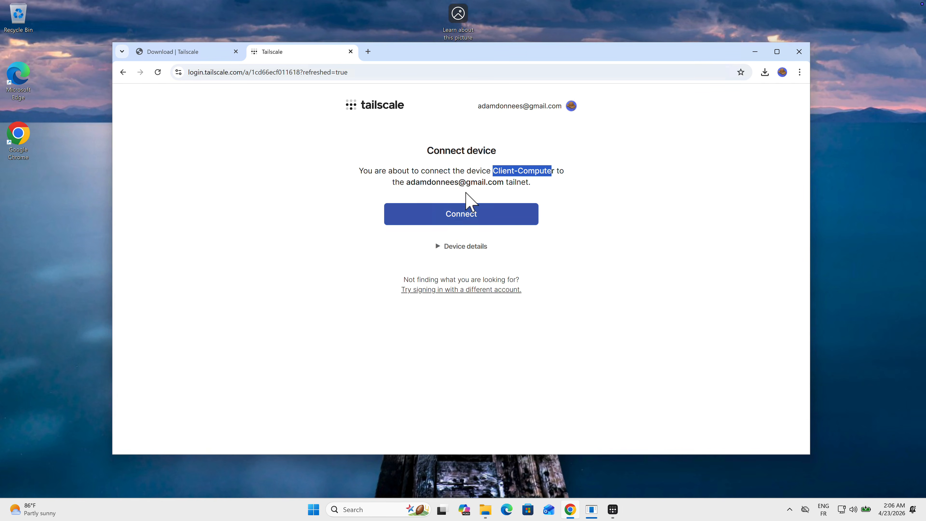
pyautogui.click(464, 215)
pyautogui.moveTo(424, 175); pyautogui.dragTo(495, 176)
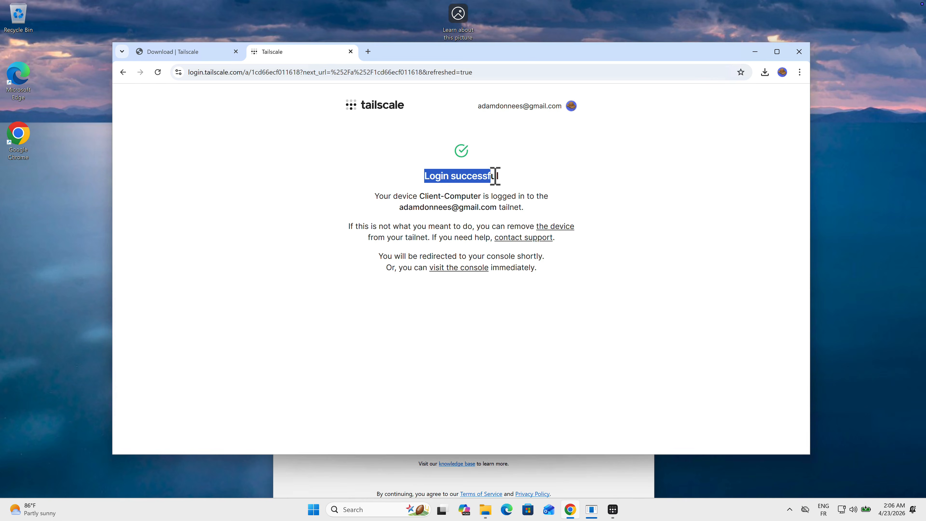
pyautogui.click(463, 269)
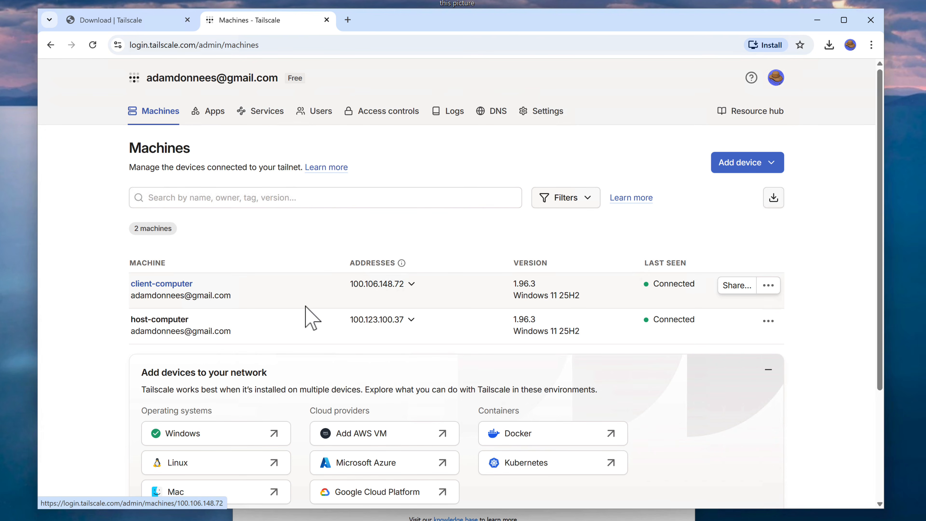
# Step: Copy the IPv4 address of host-computer from the Machines list
pyautogui.click(371, 321)
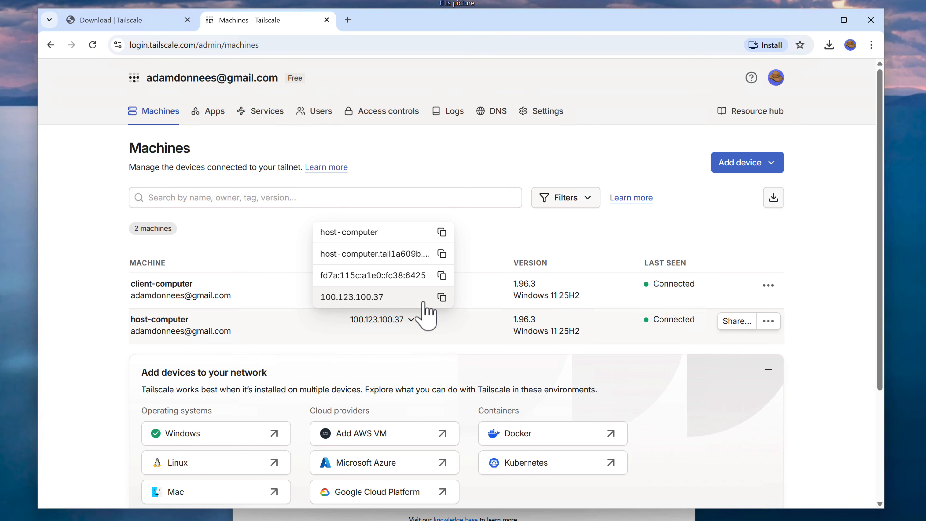
pyautogui.click(441, 297)
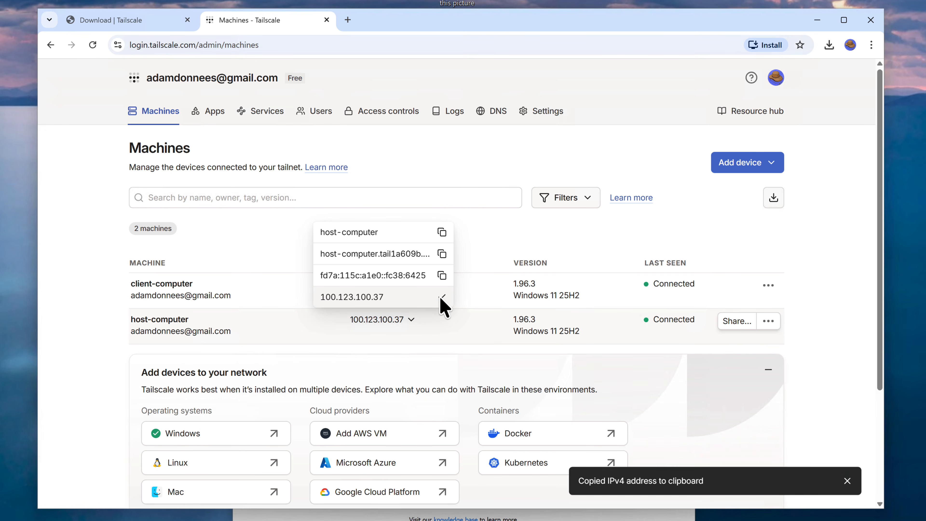
pyautogui.click(99, 385)
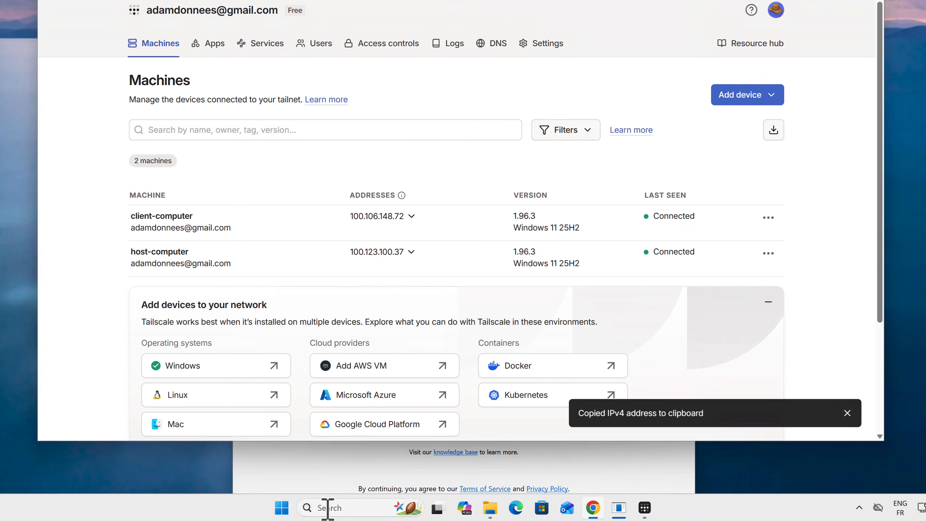
# Step: Find Remote Desktop Connection by searching for "mstsc" and use it to start a connection to 100.123.100.37
pyautogui.click(327, 508)
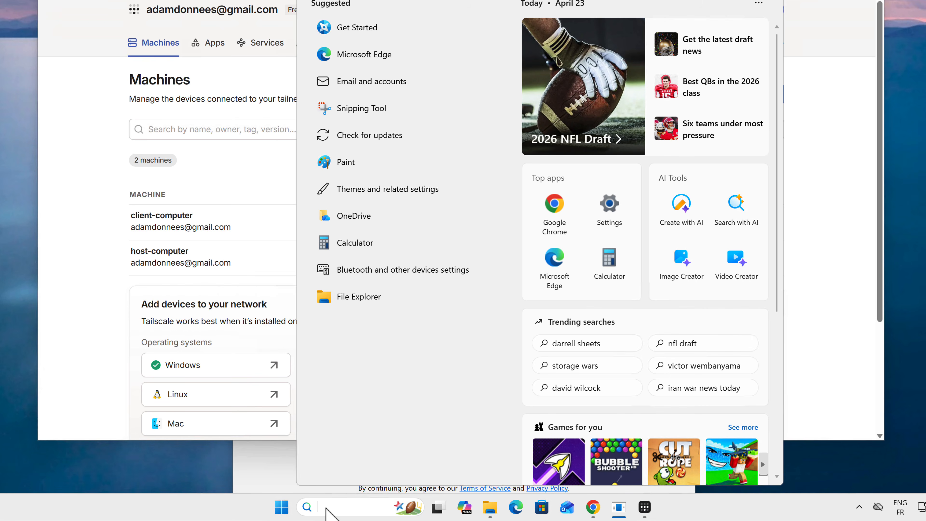
pyautogui.write('mstsc')
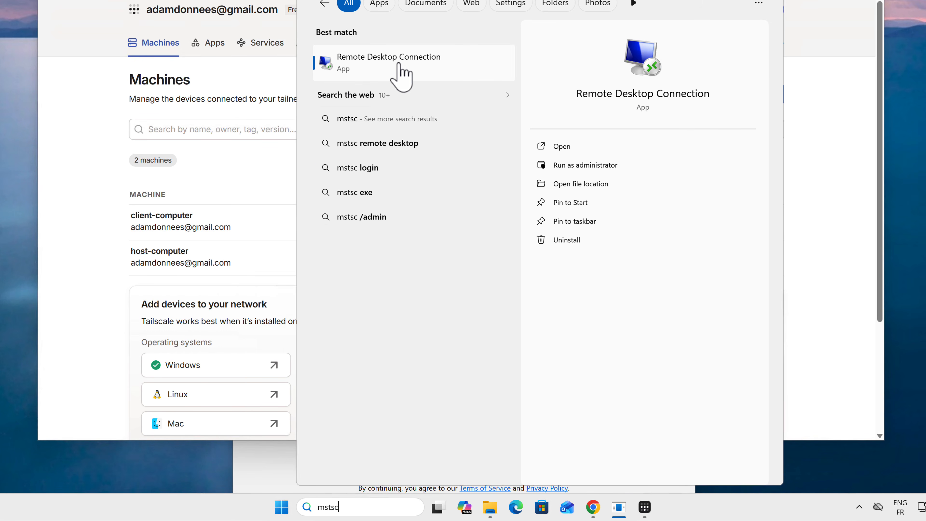
pyautogui.click(400, 72)
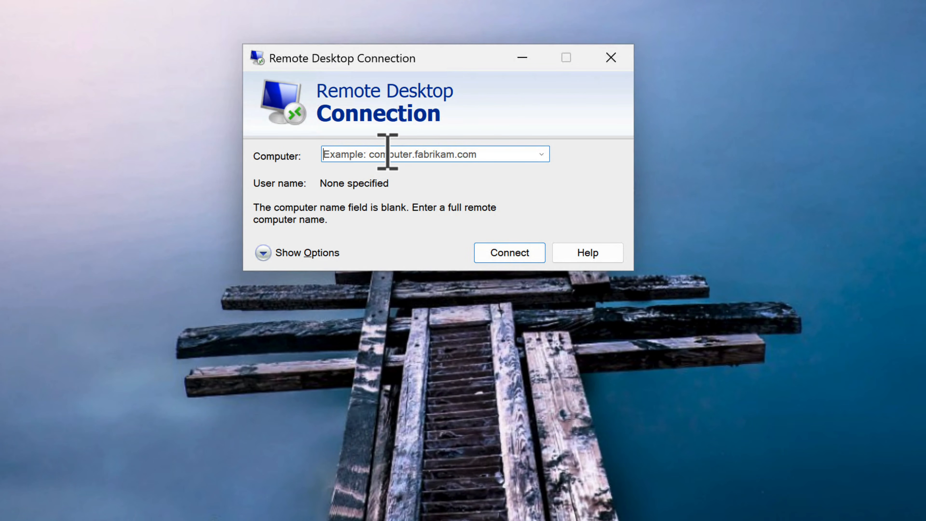
pyautogui.write('100.123.100.37')
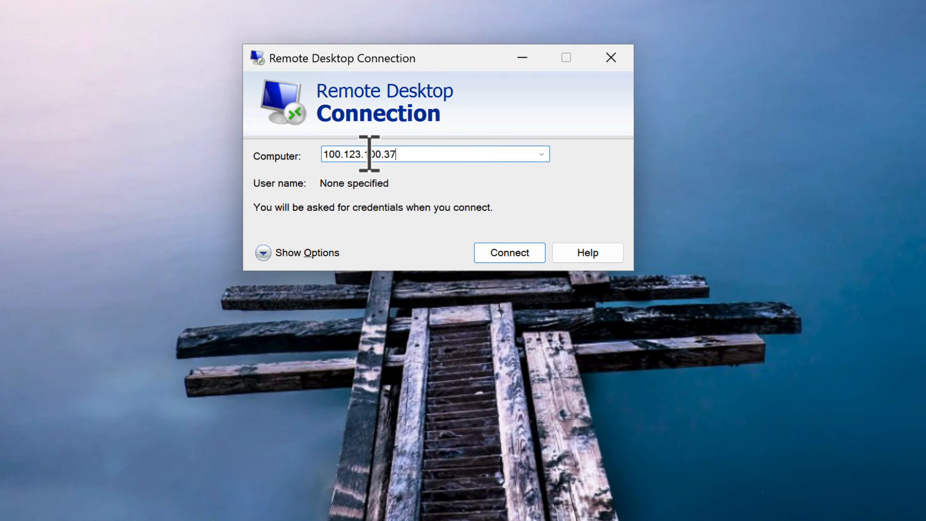
pyautogui.doubleClick(370, 154)
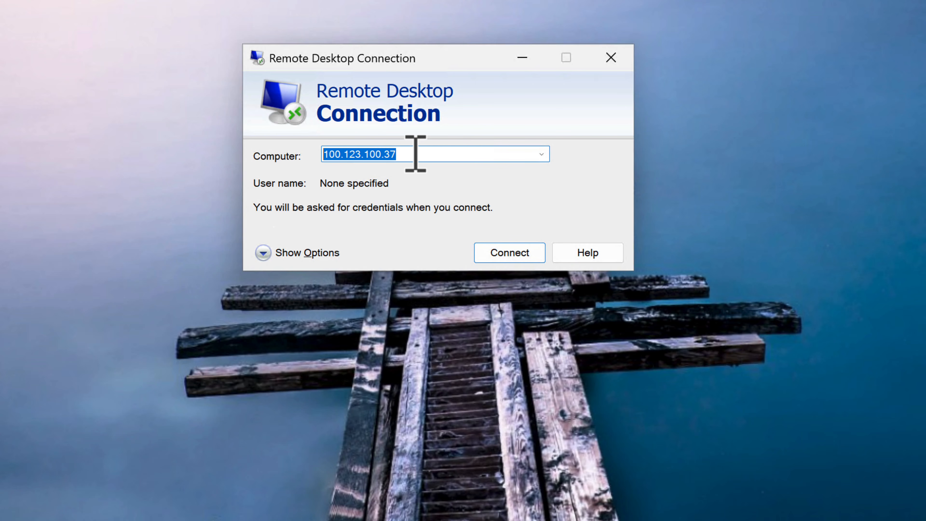
pyautogui.click(434, 155)
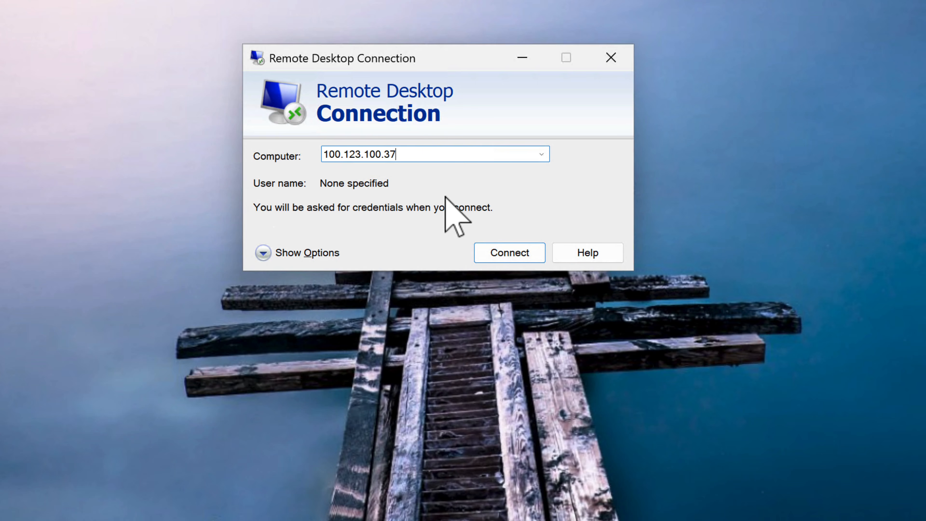
pyautogui.click(490, 253)
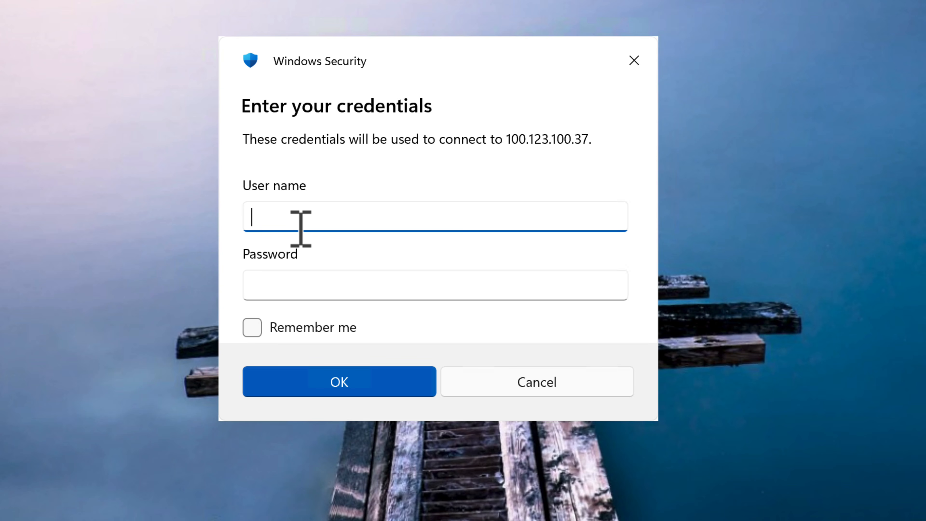
# Step: Enter the host account's user name and password, submit the credentials, and connect despite the certificate errors
pyautogui.write('adam')
pyautogui.press('Tab')
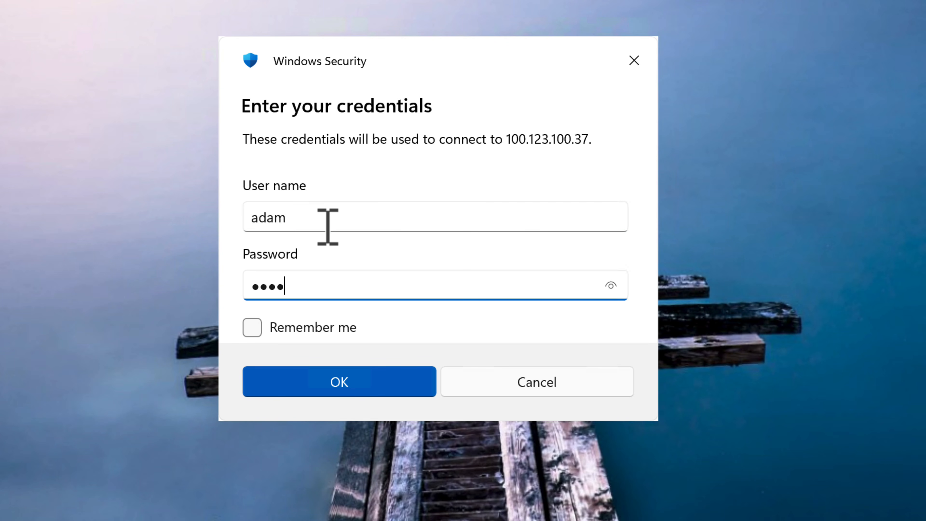
pyautogui.click(327, 382)
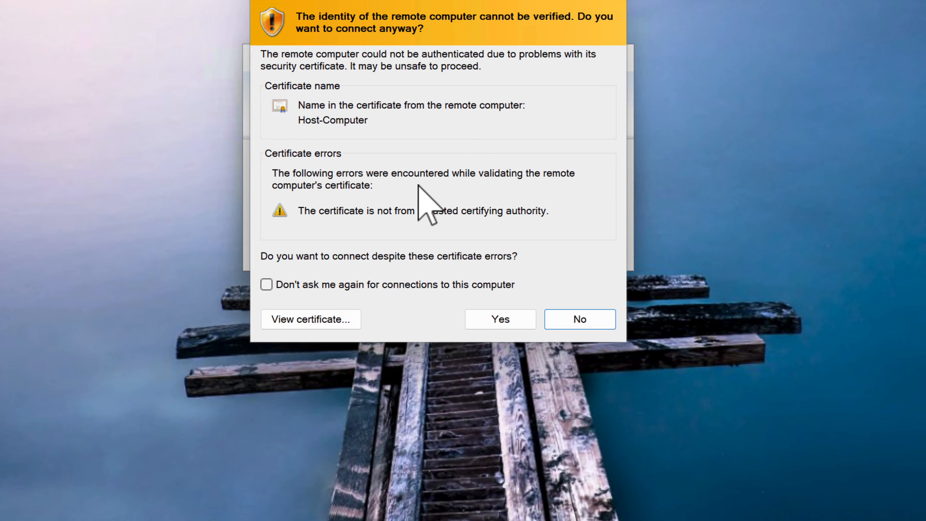
pyautogui.click(488, 318)
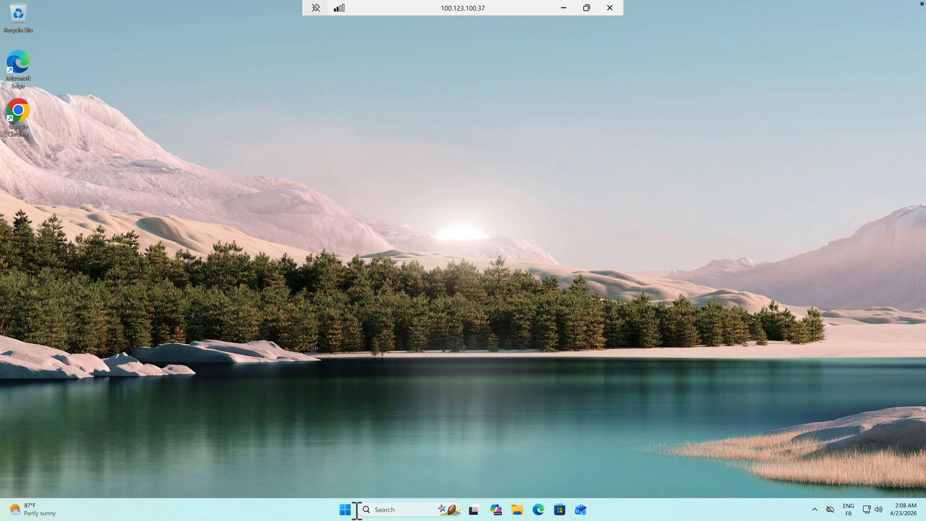
# Step: Open Settings on the remote PC to check its device name, and close Settings again
pyautogui.click(346, 509)
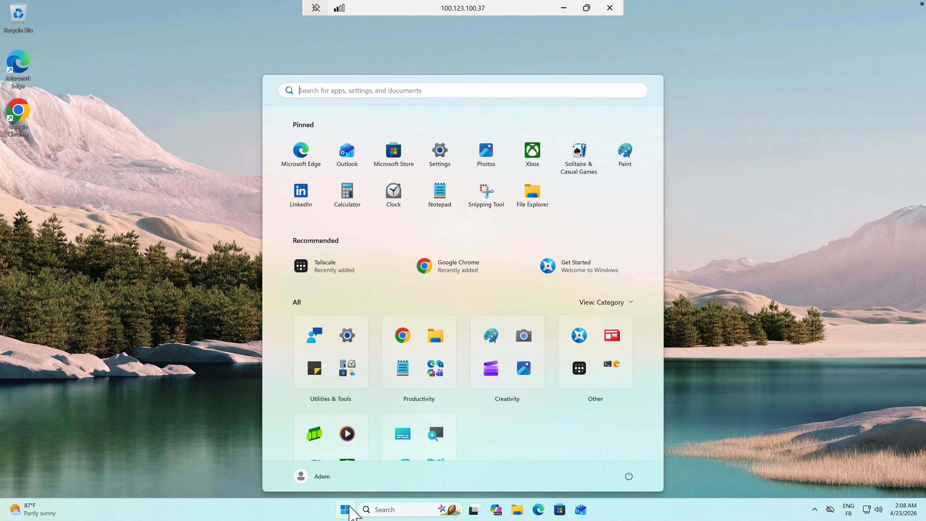
pyautogui.click(443, 163)
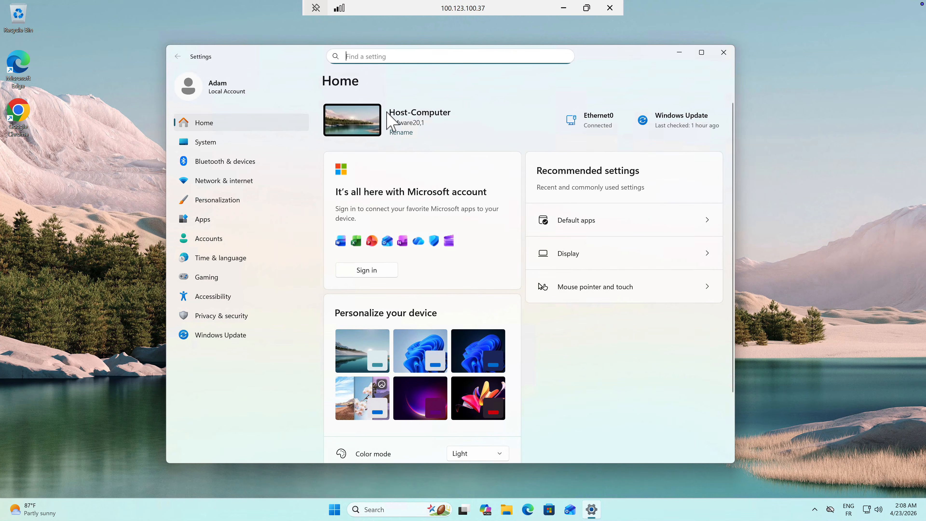
pyautogui.click(439, 111)
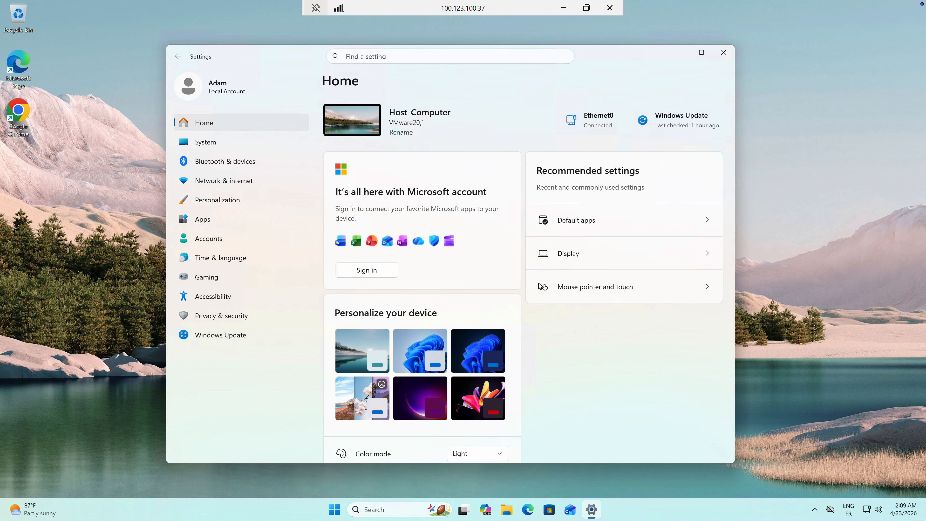
pyautogui.hotkey('alt', 'F4')
# Step: Disconnect the remote desktop session from within the remote PC
pyautogui.click(344, 511)
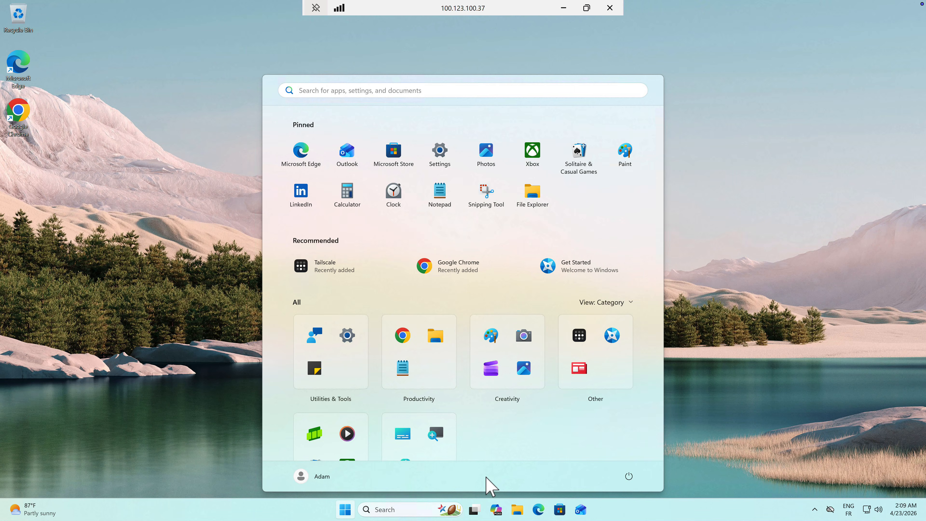
pyautogui.click(629, 476)
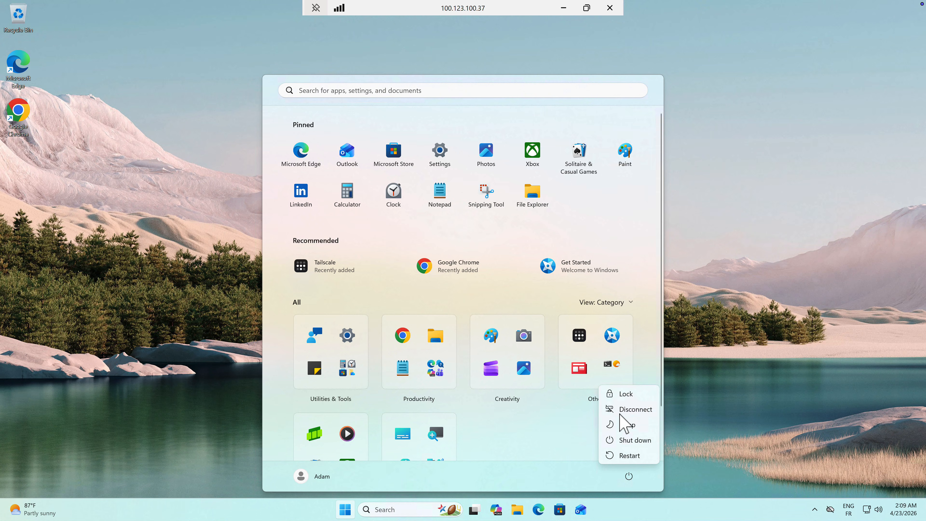
pyautogui.click(629, 410)
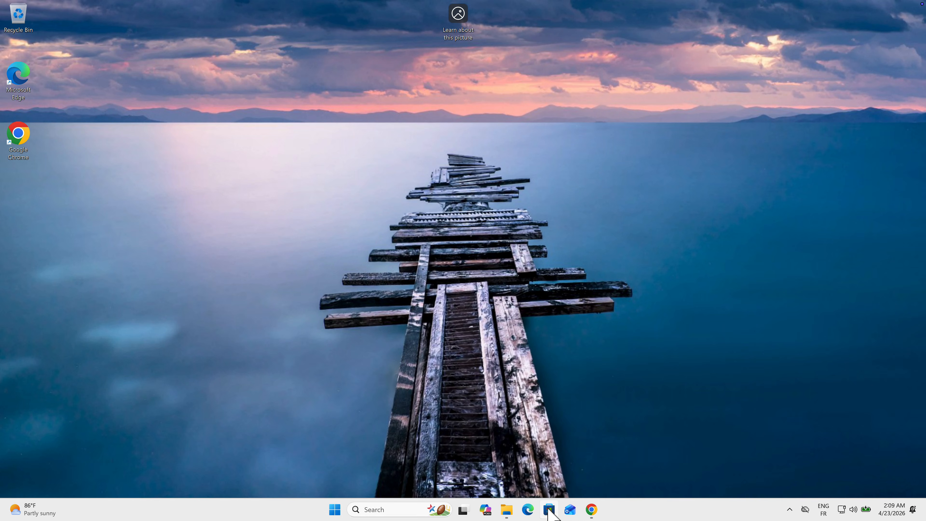
# Step: Open the Microsoft Store in a smaller, repositioned window and search it for "Windows app"
pyautogui.click(550, 510)
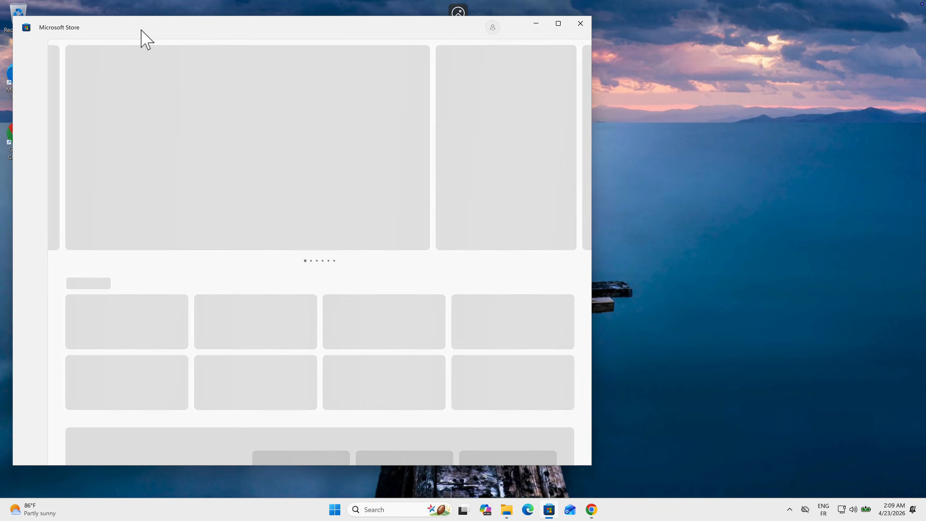
pyautogui.moveTo(196, 36); pyautogui.dragTo(305, 55)
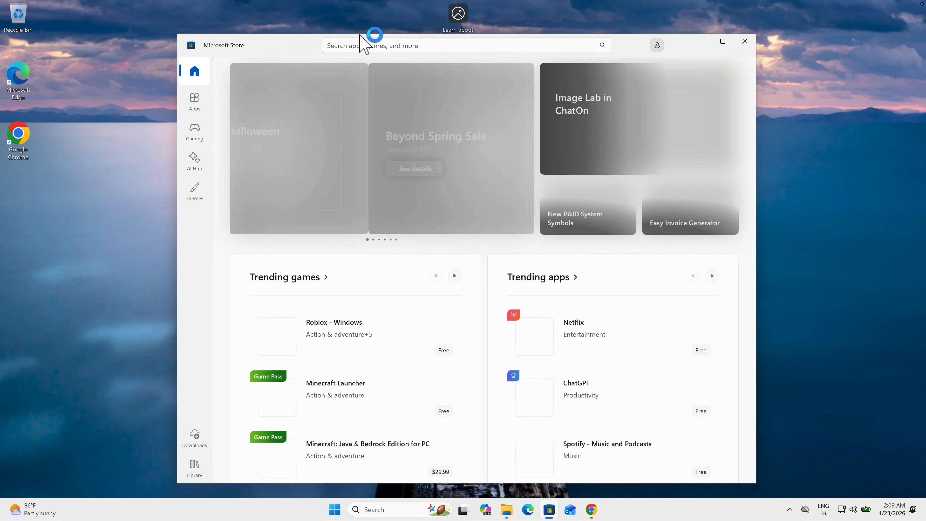
pyautogui.moveTo(755, 484); pyautogui.dragTo(766, 412)
pyautogui.click(392, 45)
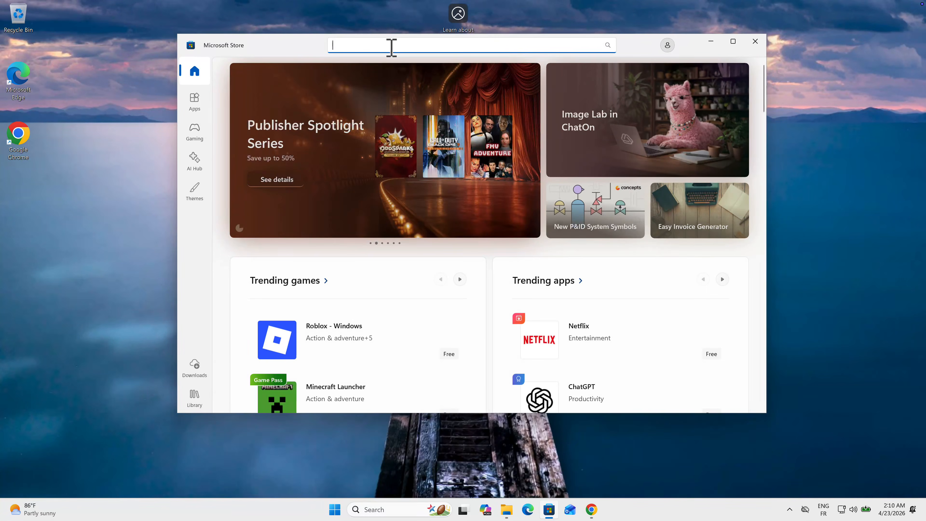
pyautogui.write('Windows app')
pyautogui.press('Return')
pyautogui.scroll(-3, 434, 263)
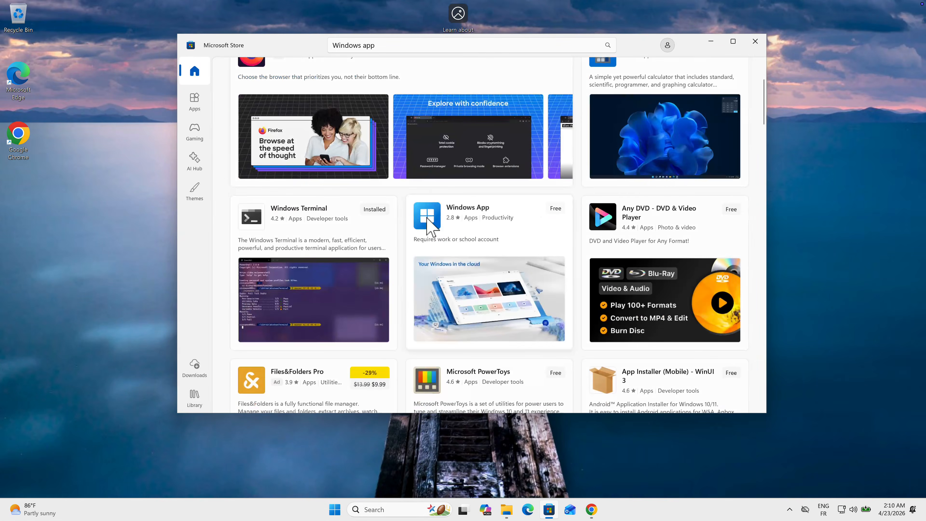
# Step: Install Microsoft's Windows App from the Store, launch it, and minimize the Store window
pyautogui.click(429, 230)
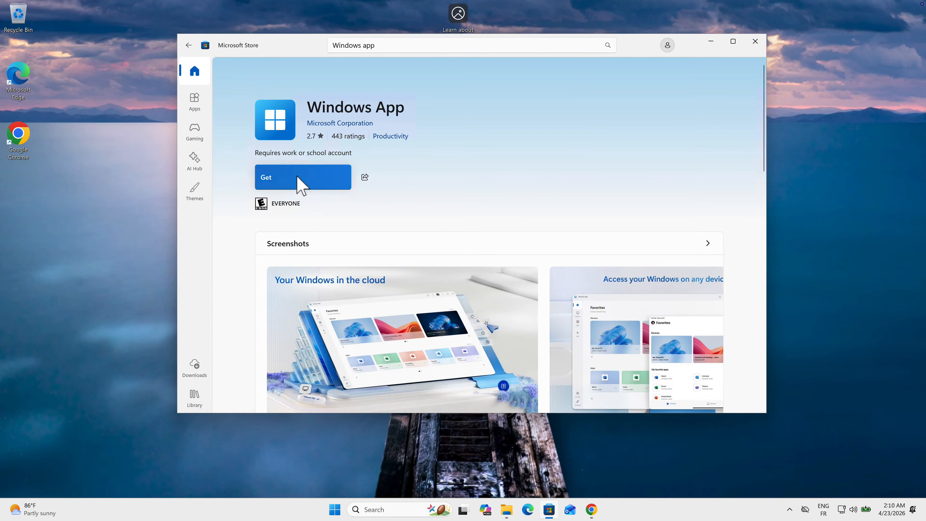
pyautogui.click(300, 182)
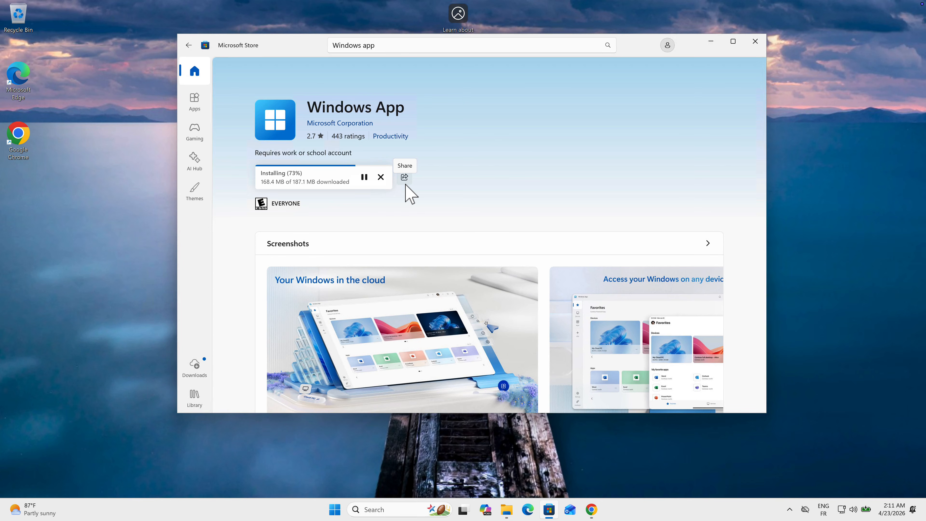
pyautogui.click(294, 180)
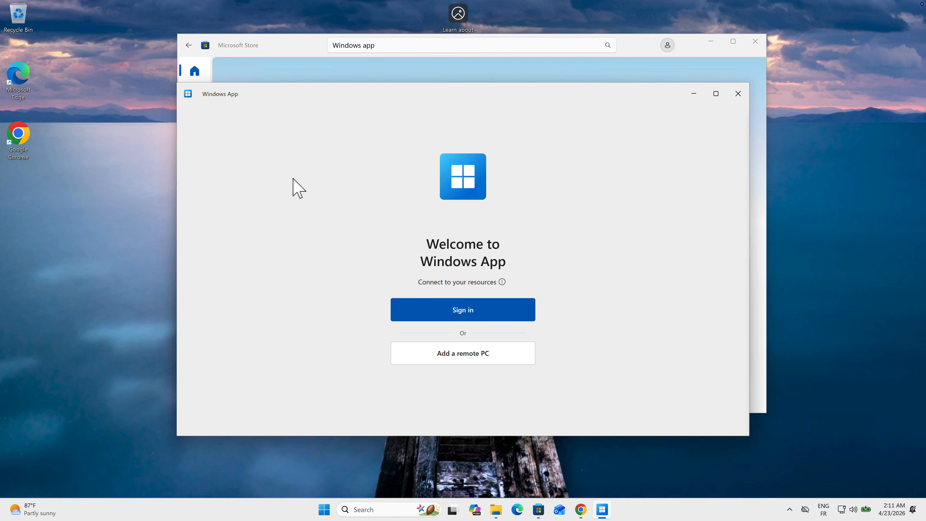
pyautogui.click(711, 42)
# Step: Choose to add a remote PC, go through the Windows App introduction, and bring up the form for adding a PC
pyautogui.click(453, 354)
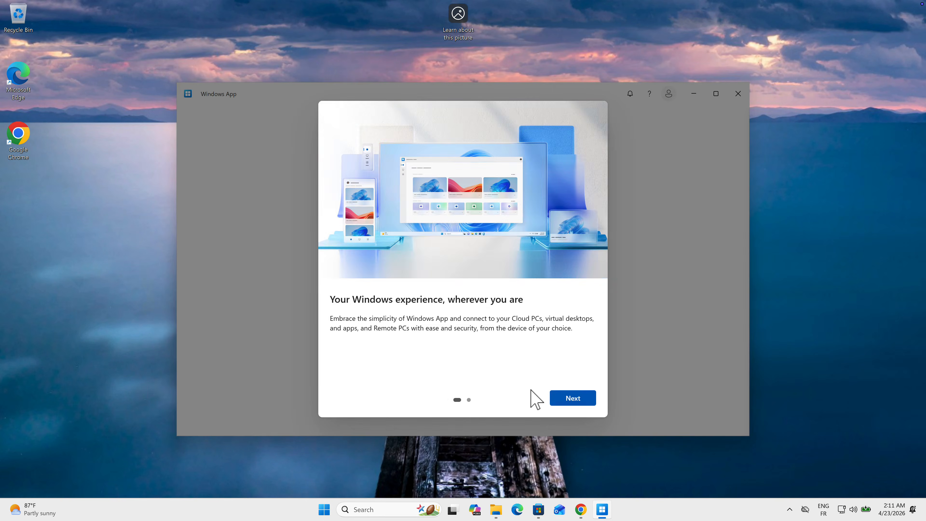
pyautogui.click(572, 398)
pyautogui.click(569, 398)
pyautogui.click(376, 124)
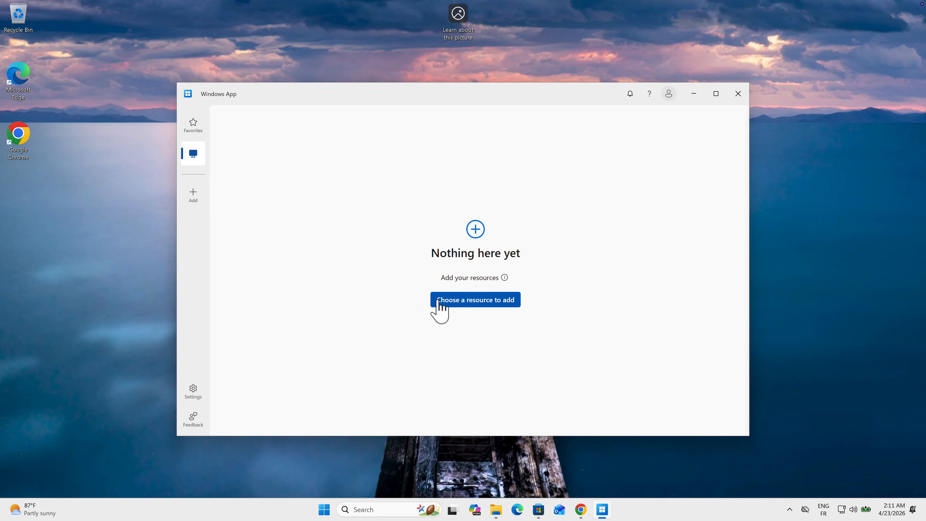
pyautogui.click(457, 302)
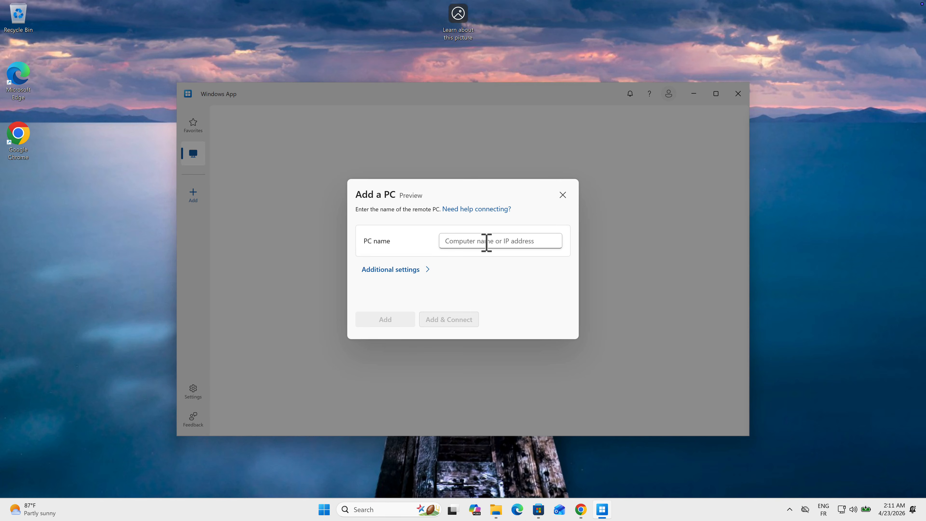
# Step: Copy host-computer's IPv4 address from the Tailscale machines list and add 100.123.100.37 as a remote PC in Windows App
pyautogui.click(581, 510)
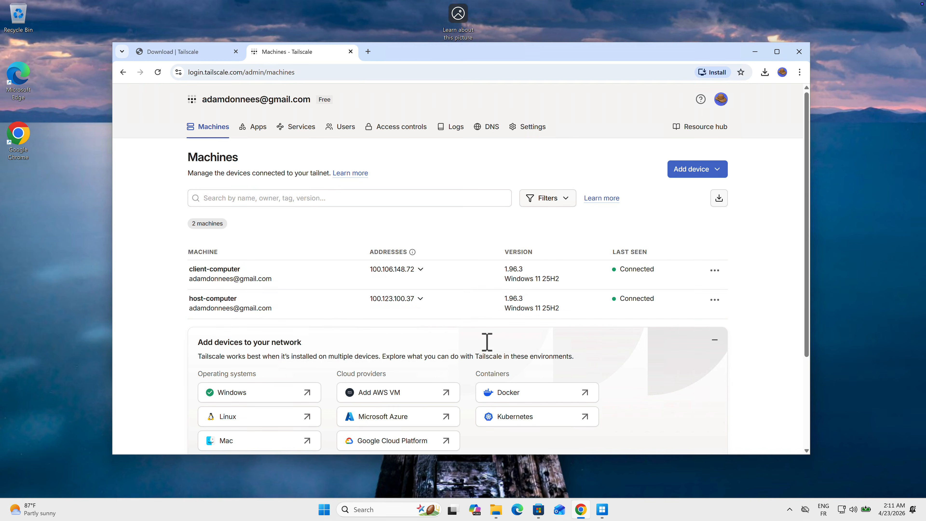
pyautogui.click(420, 299)
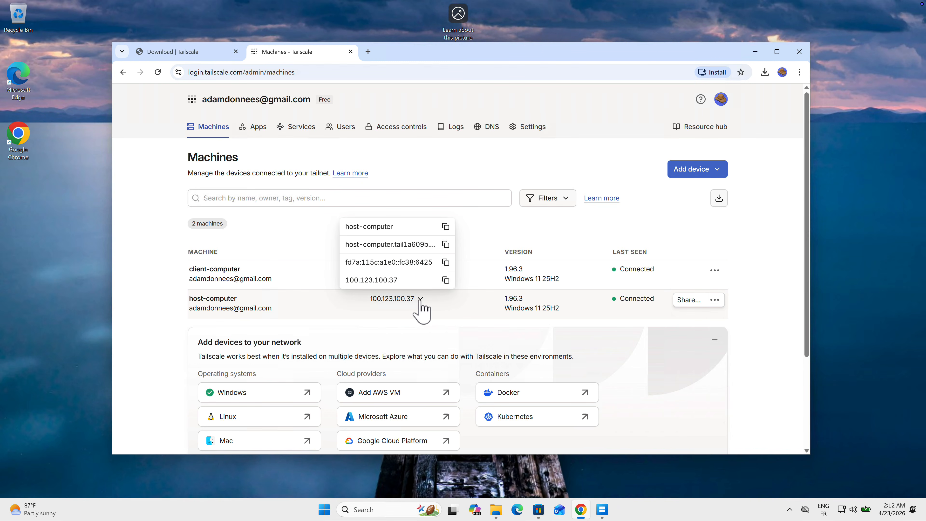
pyautogui.click(415, 282)
pyautogui.click(755, 52)
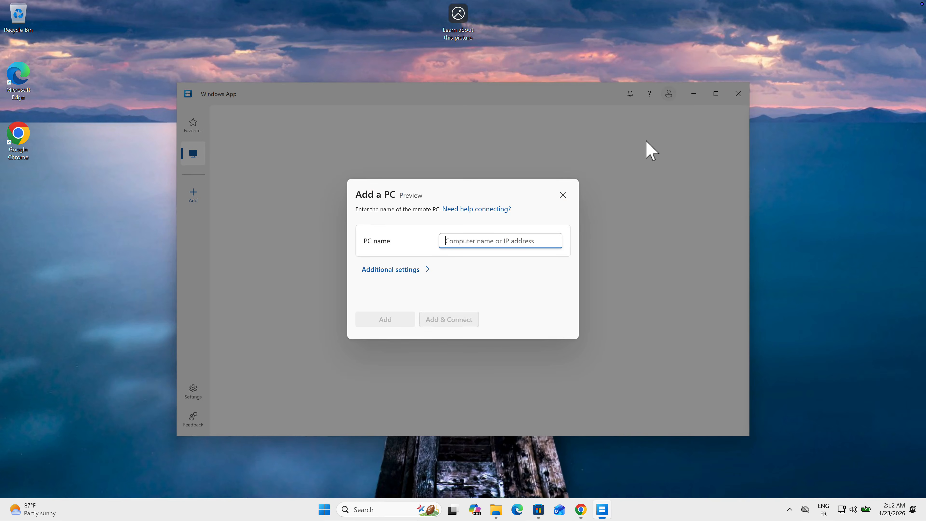
pyautogui.hotkey('ctrl', 'v')
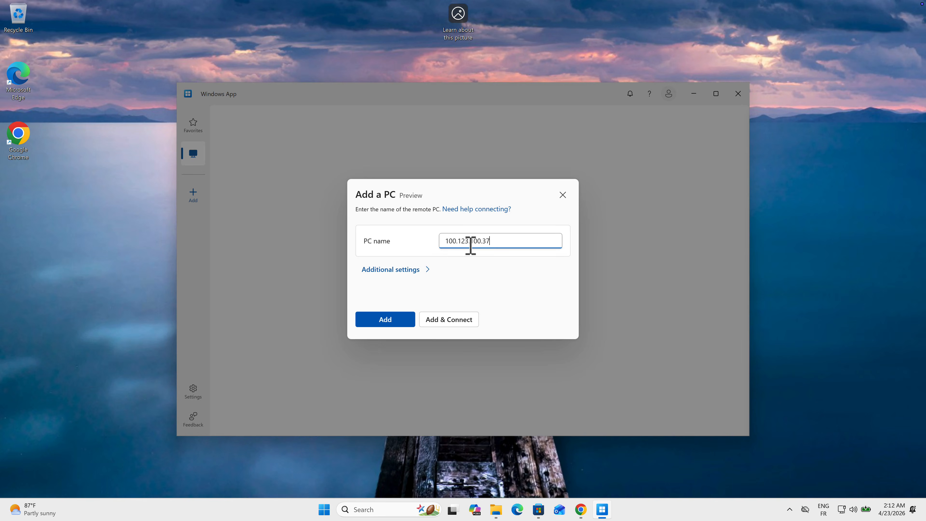
pyautogui.click(395, 326)
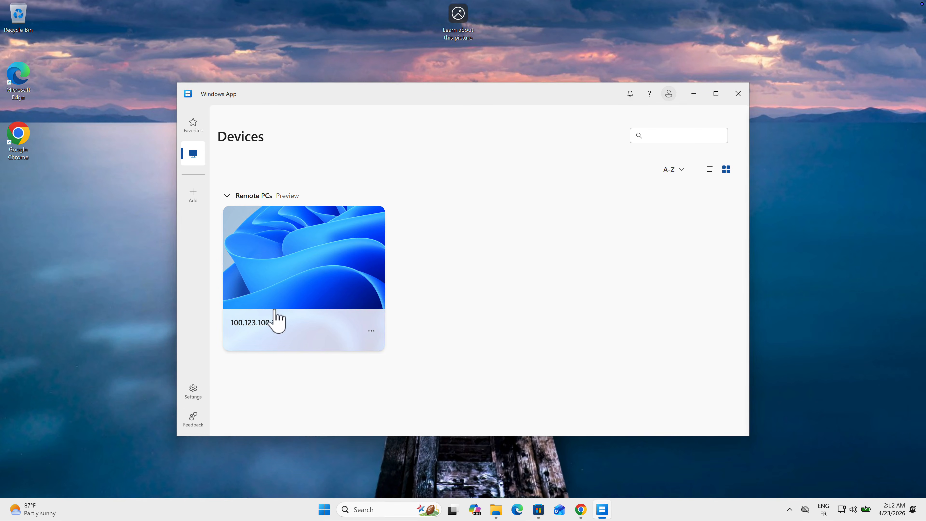
# Step: Connect to the remote PC 100.123.100.37, submitting the account password and accepting the unknown publisher and certificate warnings
pyautogui.click(338, 273)
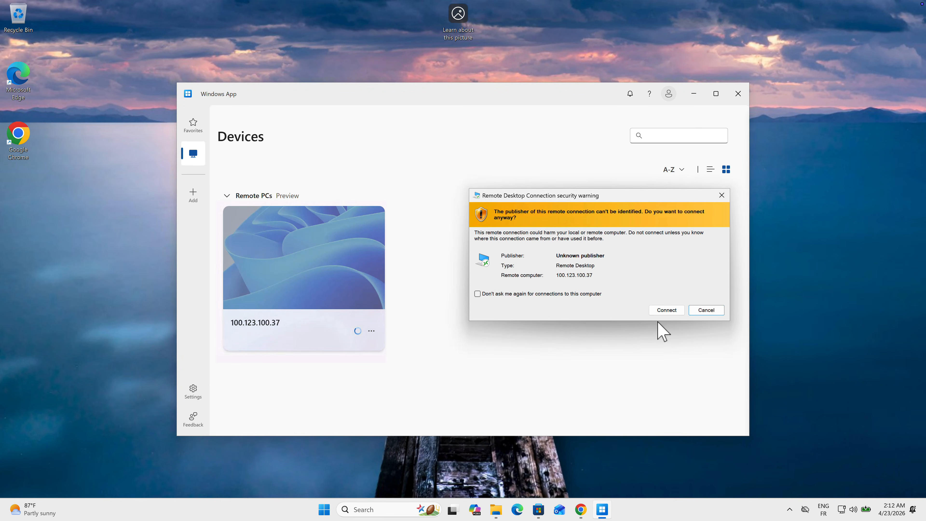
pyautogui.click(665, 311)
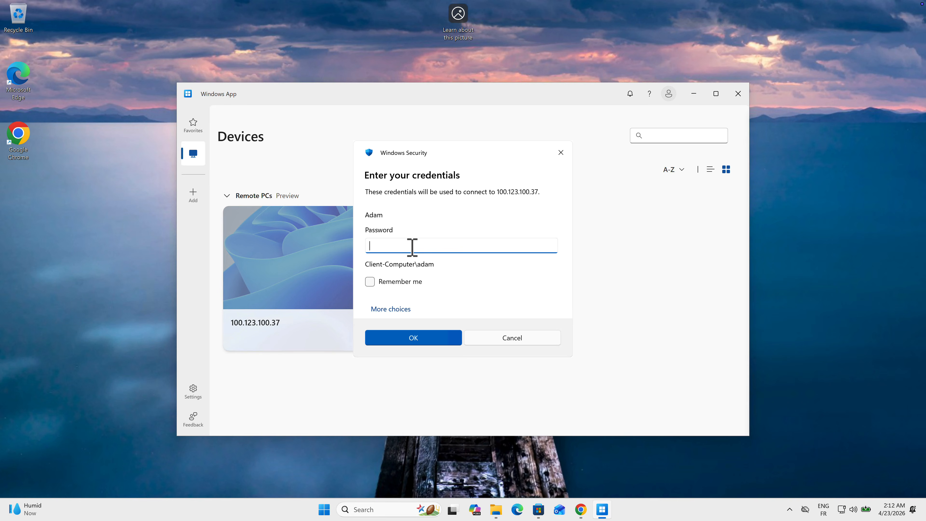
pyautogui.click(414, 339)
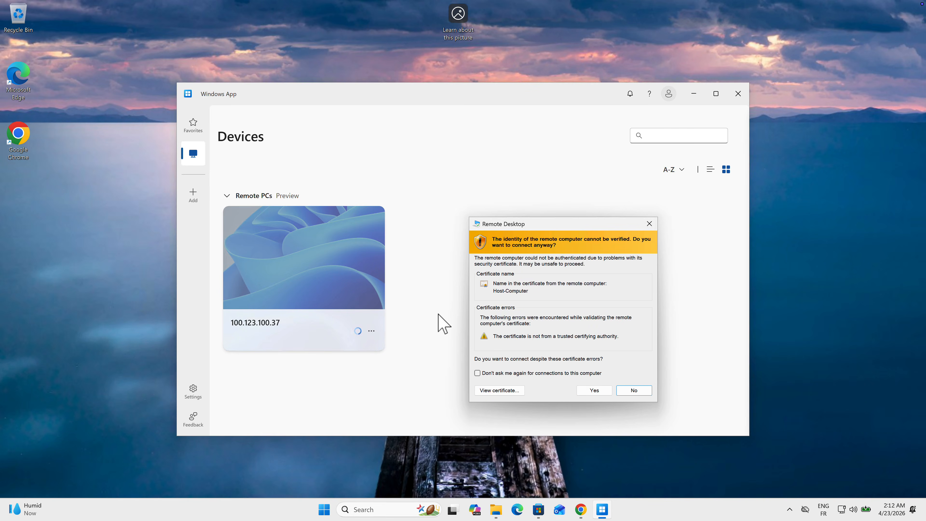
pyautogui.click(591, 389)
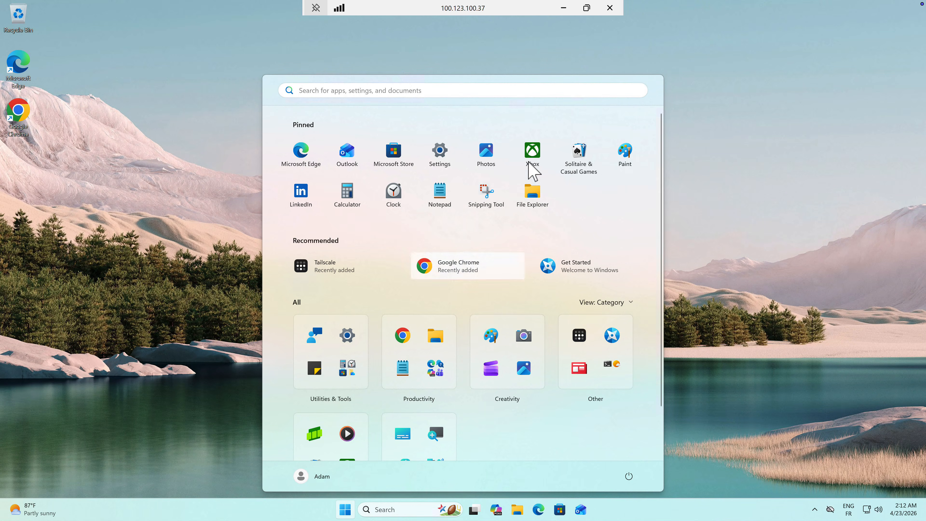
# Step: Check the device name in the remote PC's Settings, close Settings, and disconnect the session
pyautogui.click(440, 151)
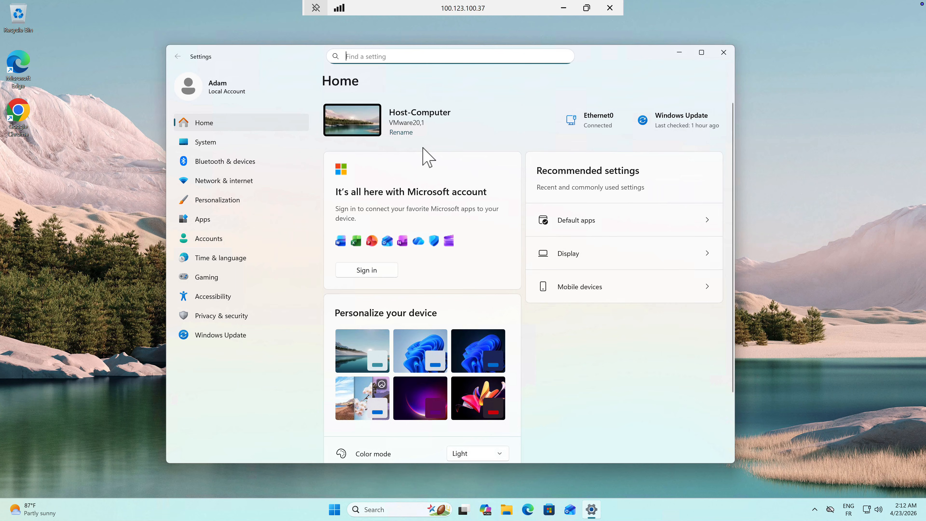
pyautogui.click(724, 53)
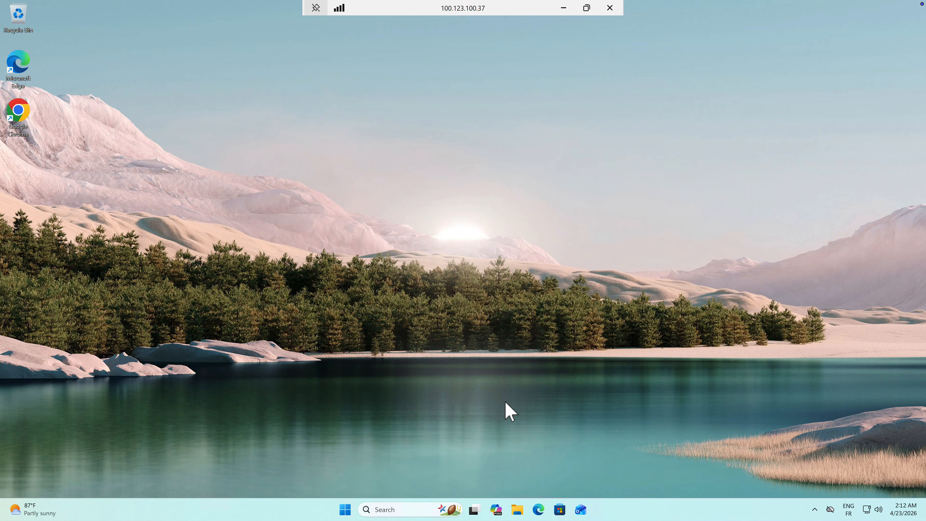
pyautogui.click(347, 510)
pyautogui.click(624, 485)
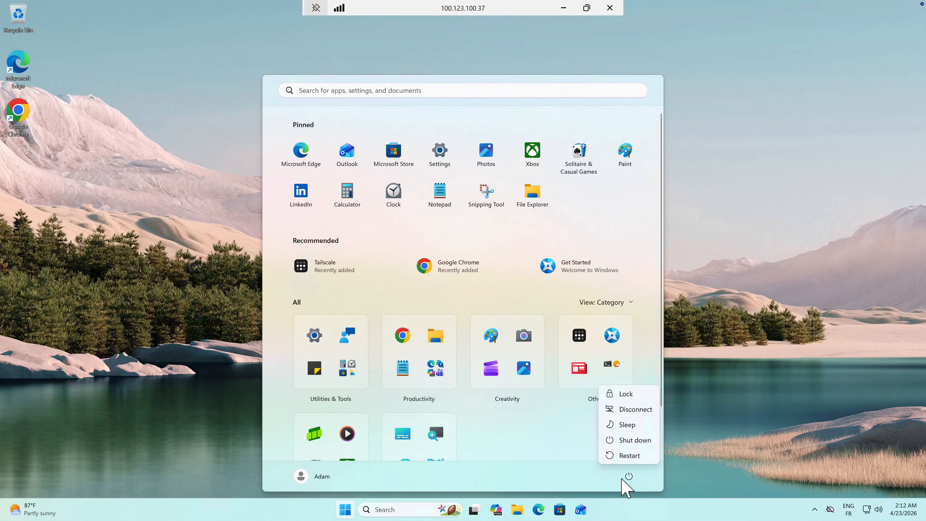
pyautogui.click(630, 408)
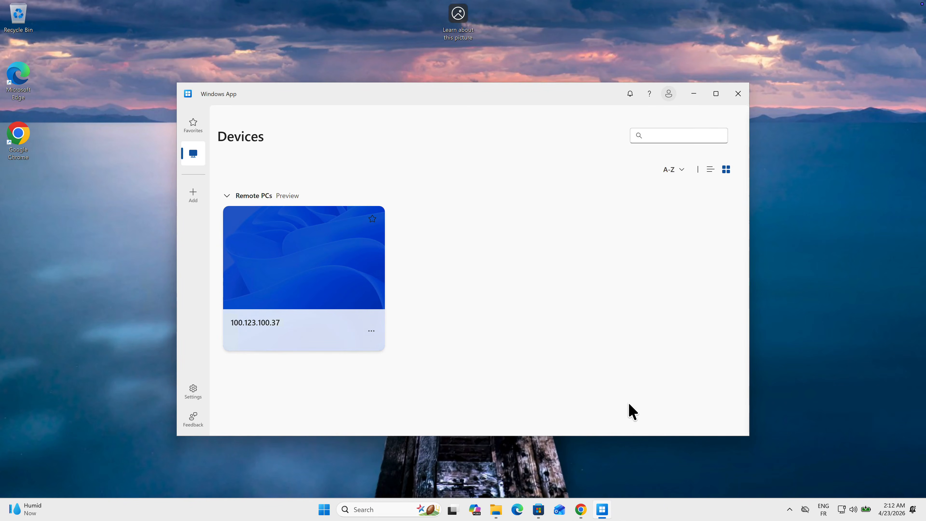
# Step: Delete the remote PC 100.123.100.37 from the Windows App devices
pyautogui.click(372, 331)
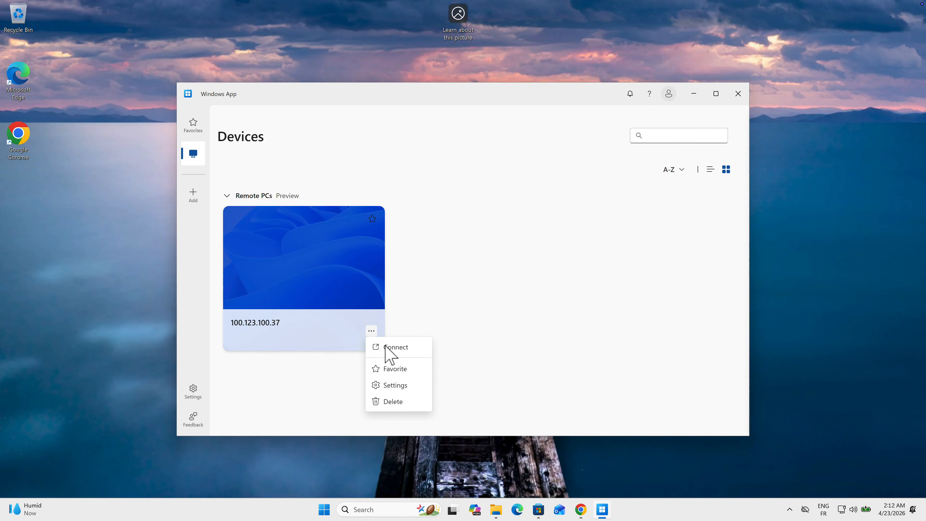
pyautogui.click(401, 402)
pyautogui.click(495, 284)
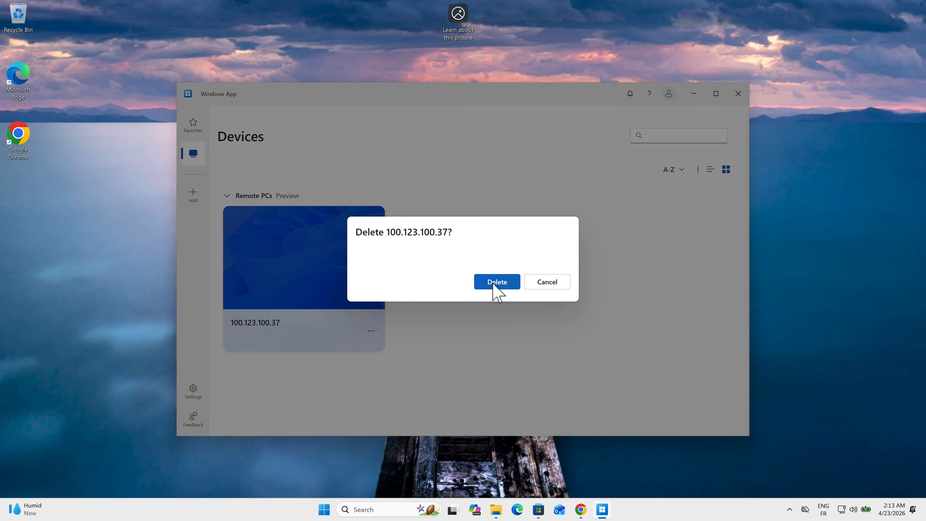
# Step: Copy host-computer's short domain name from the Tailscale machines list and add host-computer as a remote PC in Windows App
pyautogui.click(581, 510)
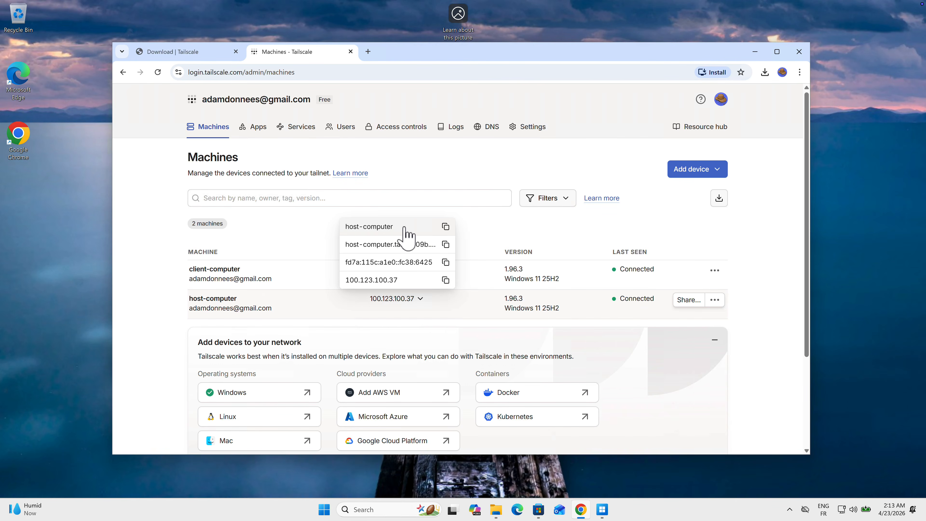
pyautogui.click(445, 227)
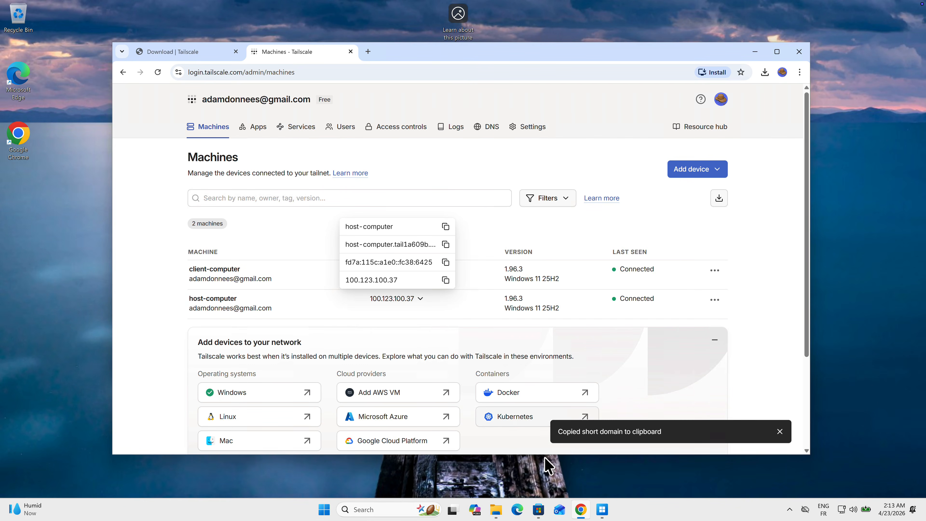
pyautogui.click(755, 52)
pyautogui.click(474, 303)
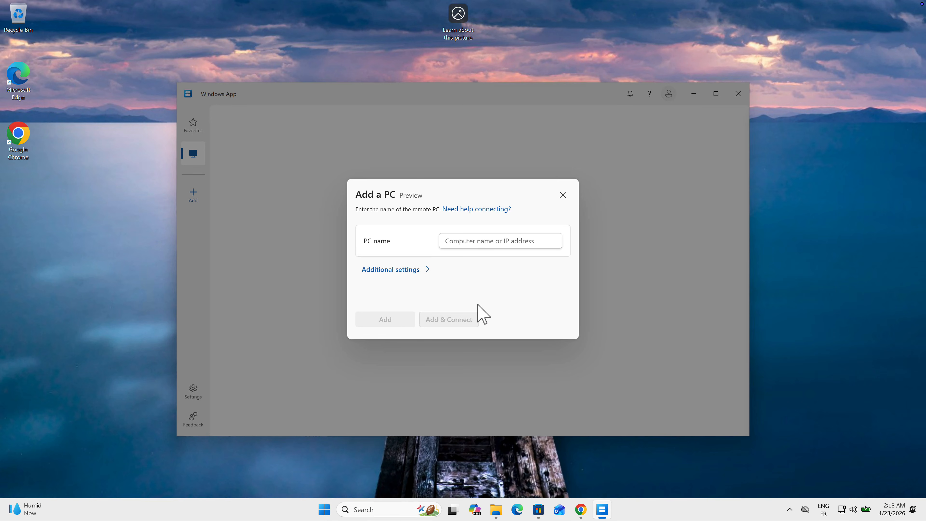
pyautogui.hotkey('ctrl', 'v')
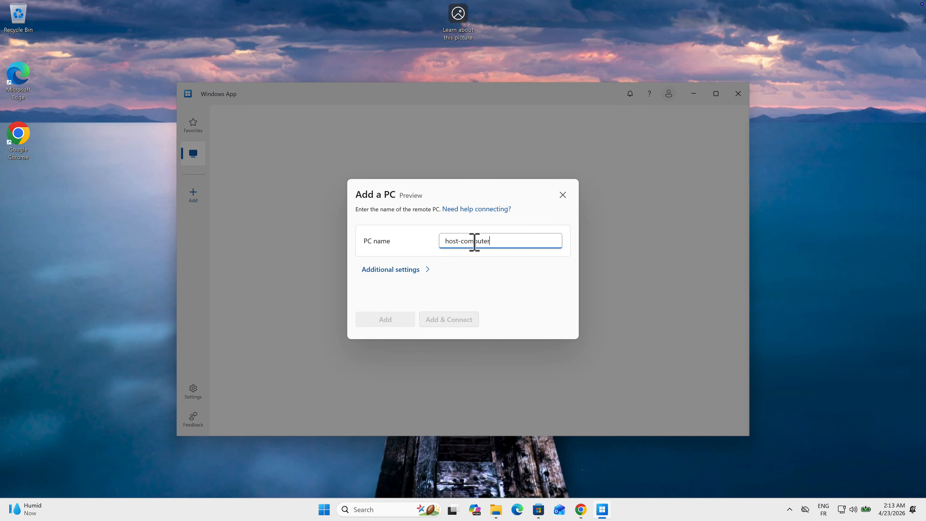
pyautogui.click(381, 323)
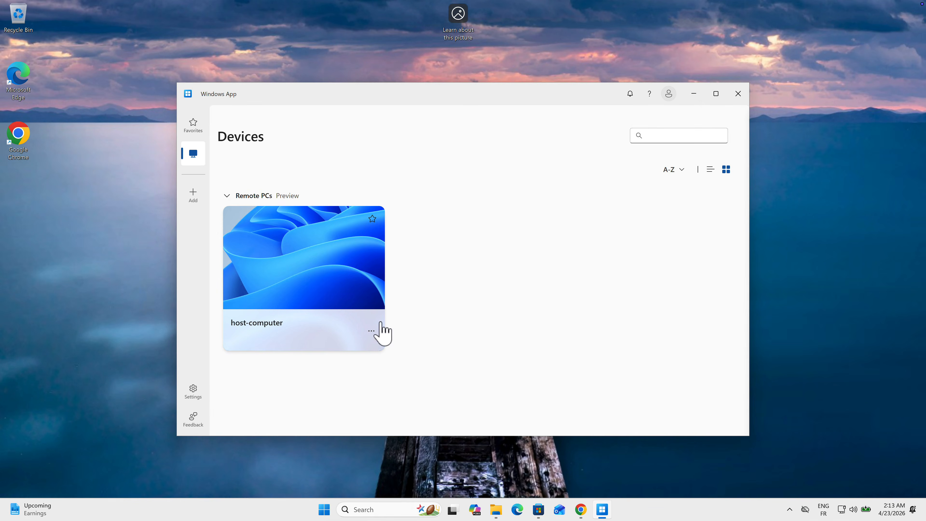
# Step: Connect to the remote PC host-computer, accepting the security warnings and submitting the account's user name and password
pyautogui.click(317, 260)
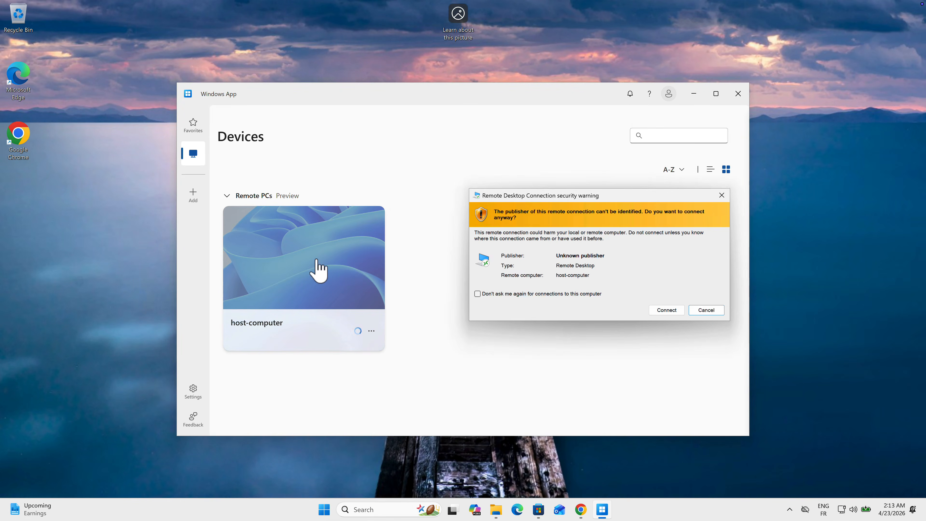
pyautogui.click(666, 310)
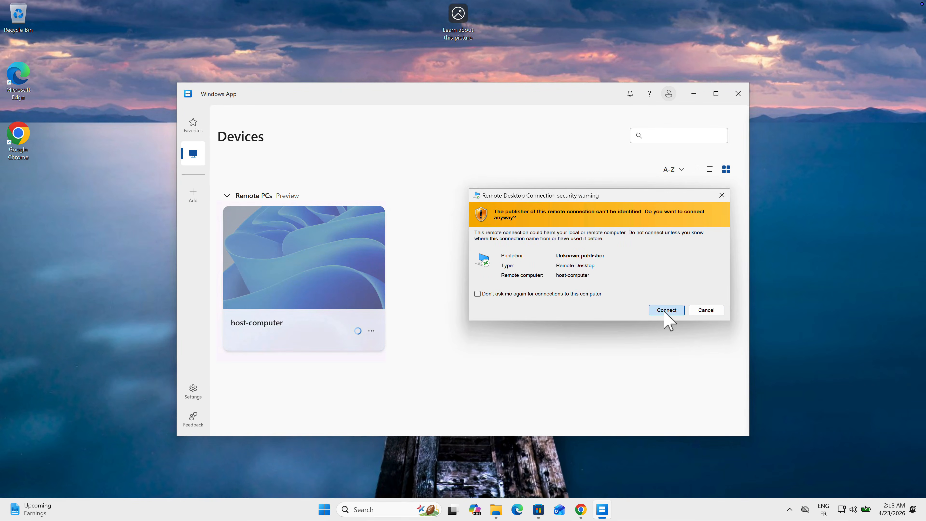
pyautogui.write('a')
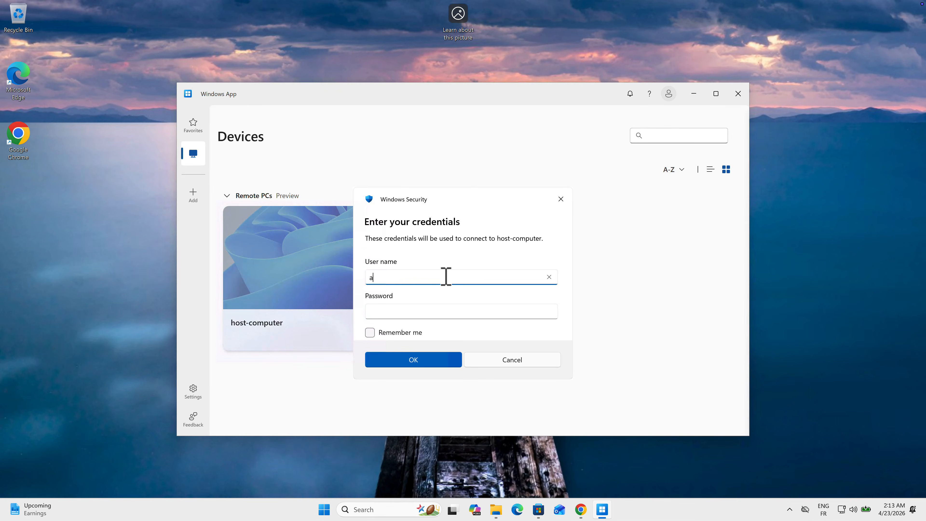
pyautogui.write('dam')
pyautogui.press('Tab')
pyautogui.write('••••')
pyautogui.click(410, 359)
pyautogui.click(590, 394)
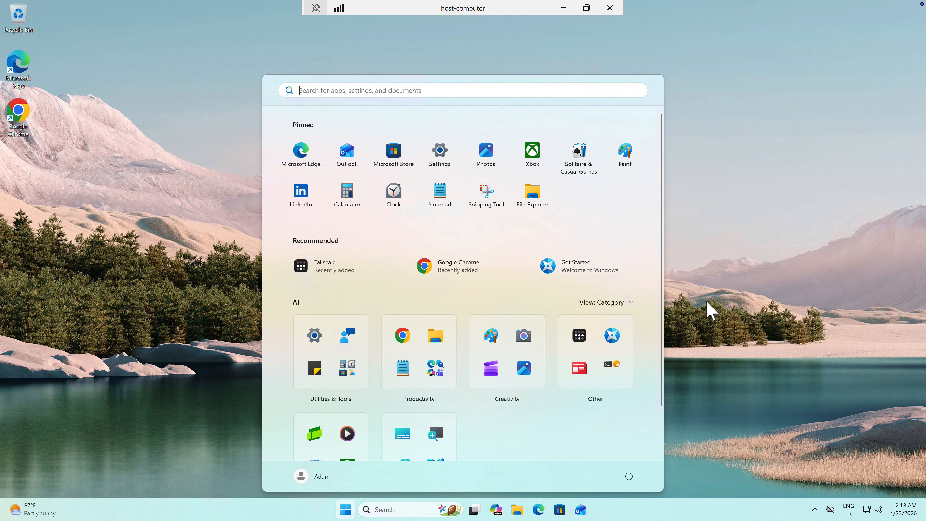
# Step: Check the device name on the remote PC's Settings home page, then close Settings
pyautogui.click(685, 305)
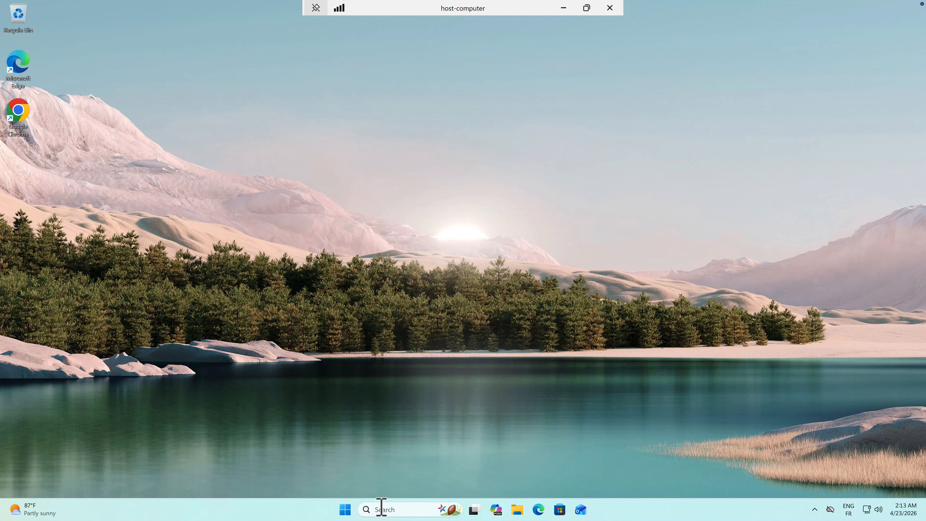
pyautogui.click(344, 509)
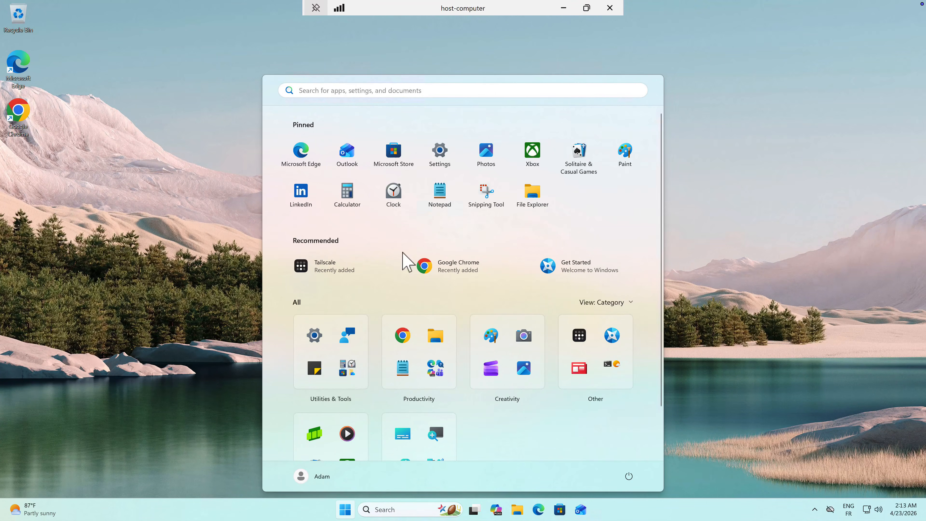
pyautogui.click(444, 158)
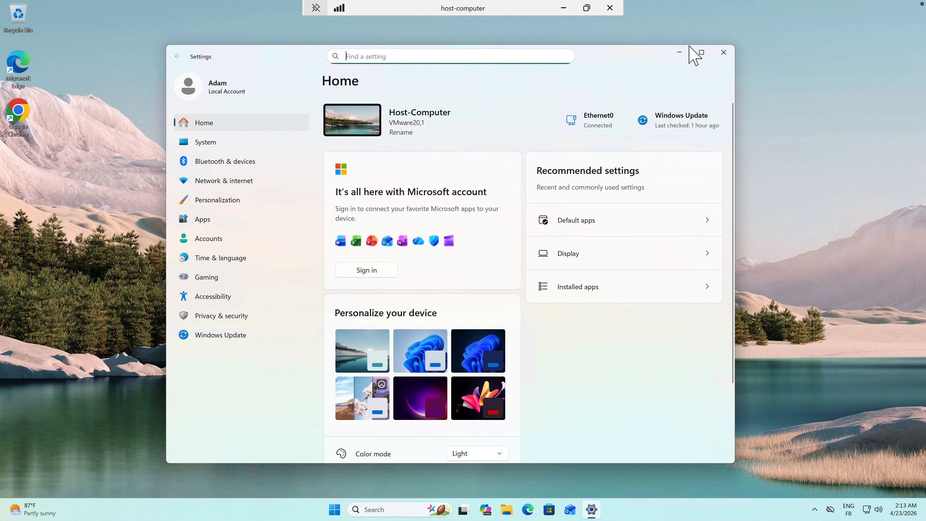
pyautogui.click(722, 54)
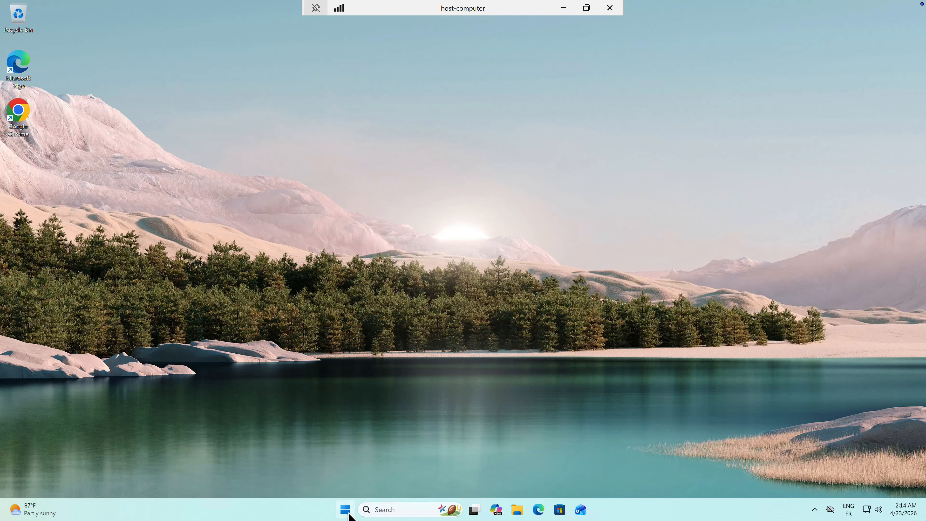
# Step: Disconnect the host-computer remote session and move the Windows App window slightly higher on the client's desktop
pyautogui.click(345, 509)
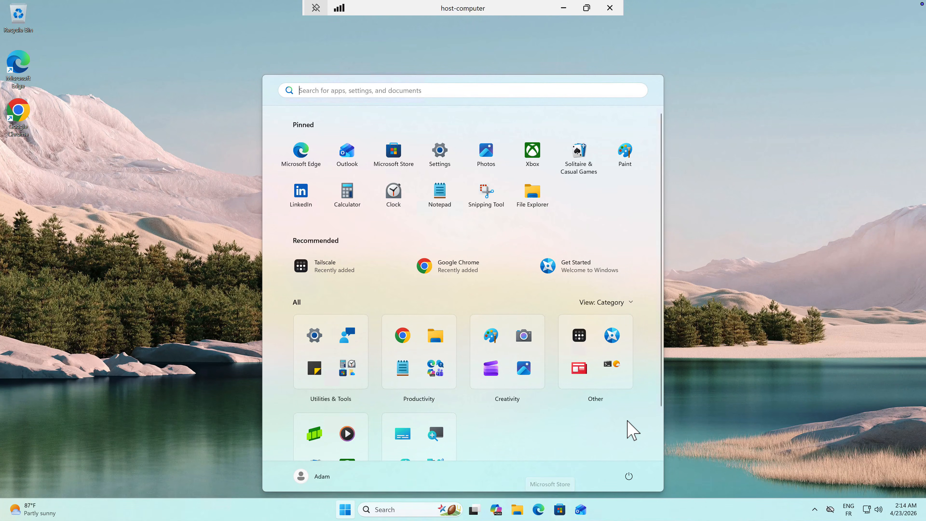
pyautogui.click(628, 476)
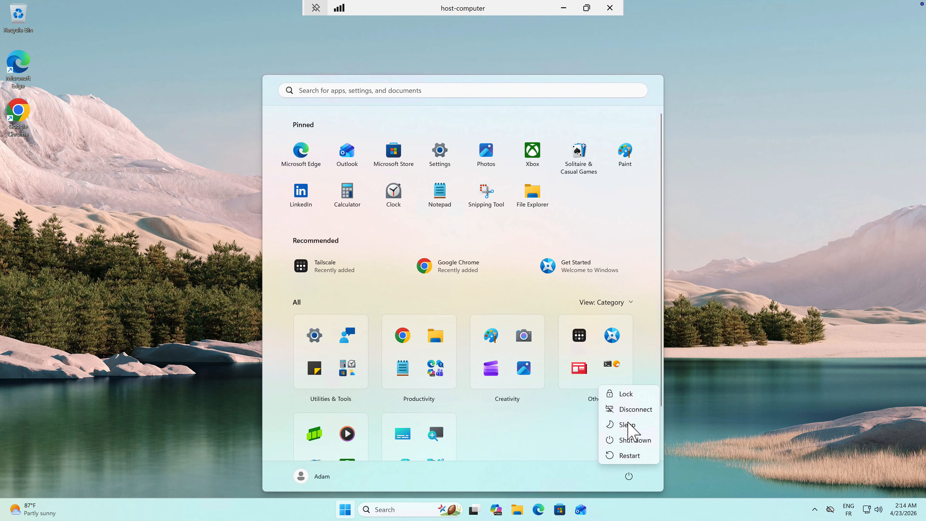
pyautogui.click(631, 412)
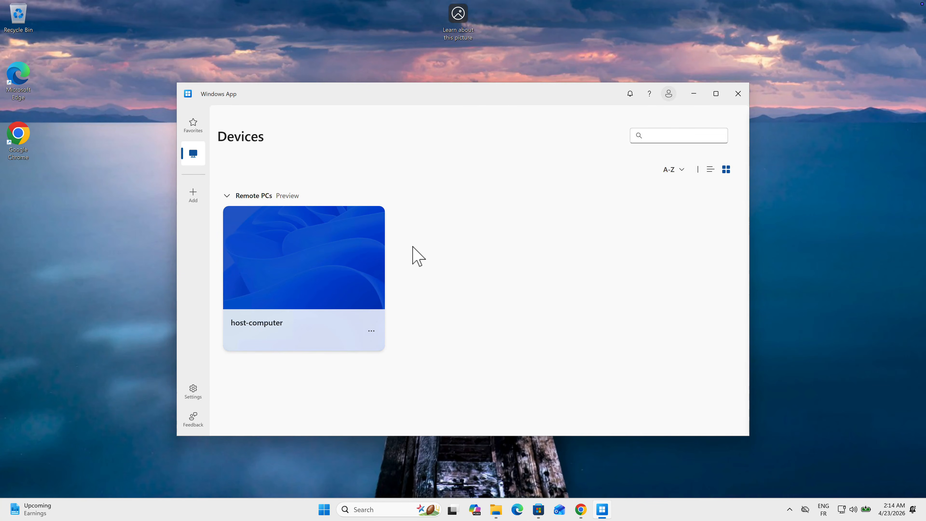
pyautogui.moveTo(434, 95); pyautogui.dragTo(435, 68)
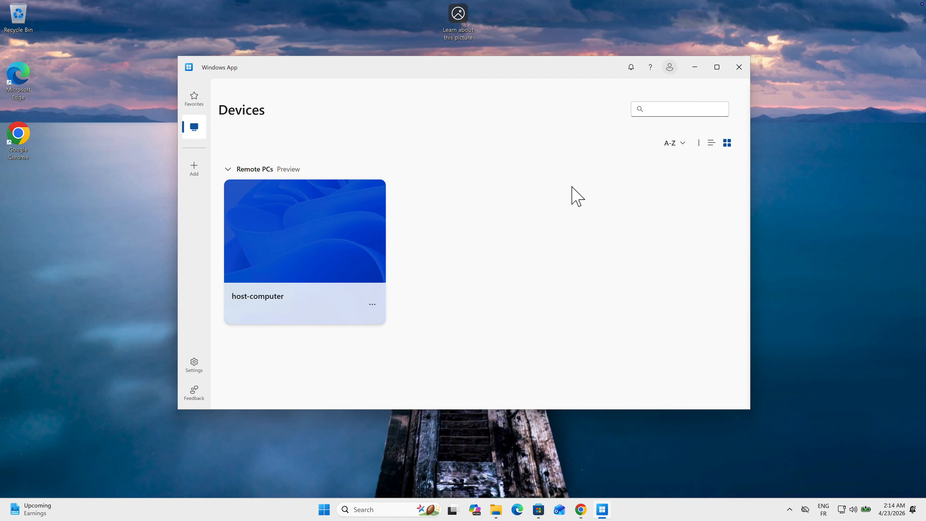